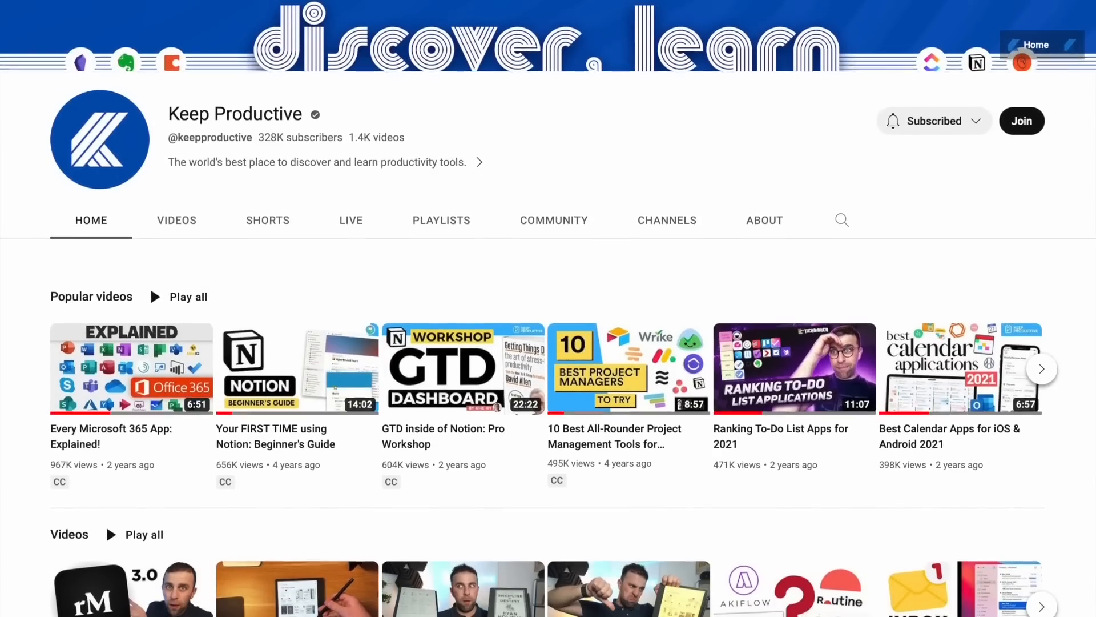
pyautogui.scroll(-1, 548, 308)
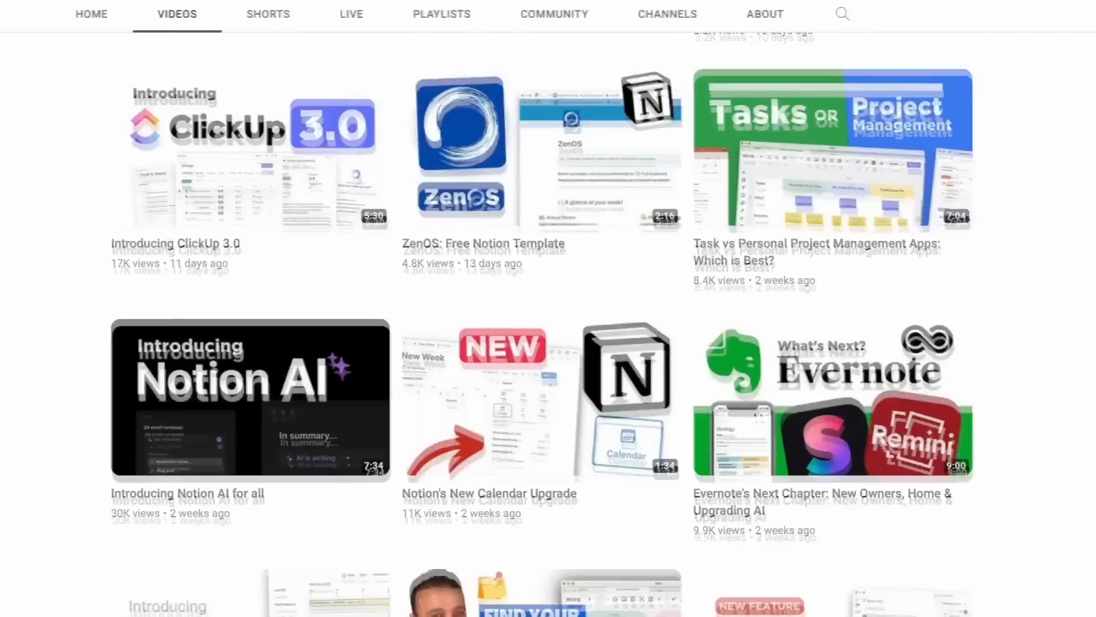
pyautogui.scroll(-5, 548, 308)
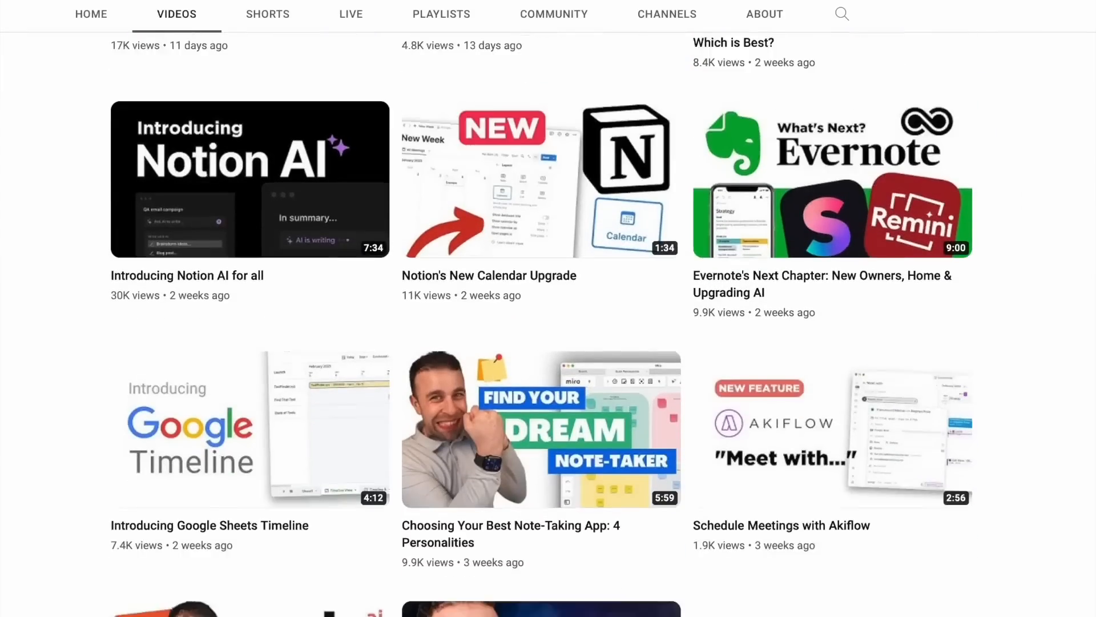
pyautogui.scroll(-3, 541, 319)
pyautogui.scroll(-2, 541, 320)
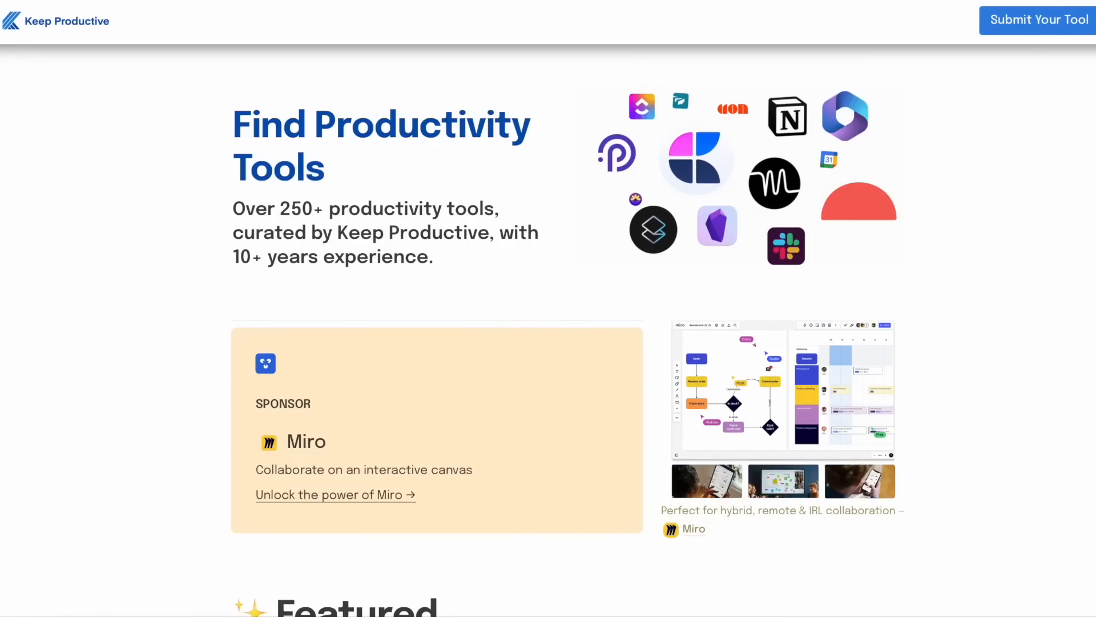
pyautogui.scroll(-9, 549, 331)
pyautogui.scroll(-10, 569, 343)
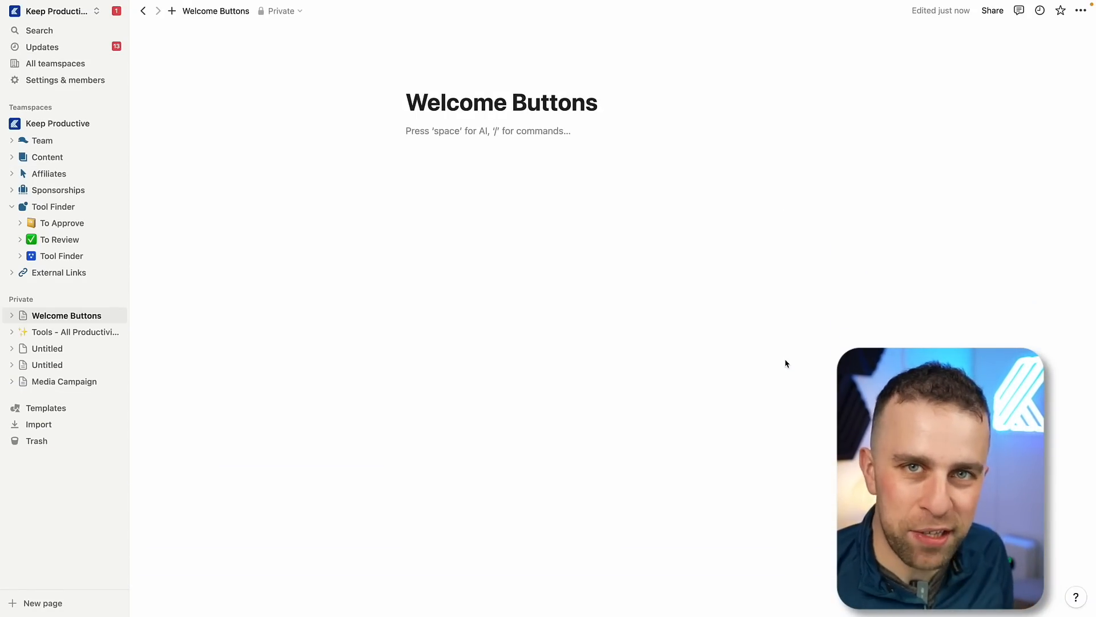
# Insert a Button block in the empty body of the Welcome Buttons page.
pyautogui.write('/')
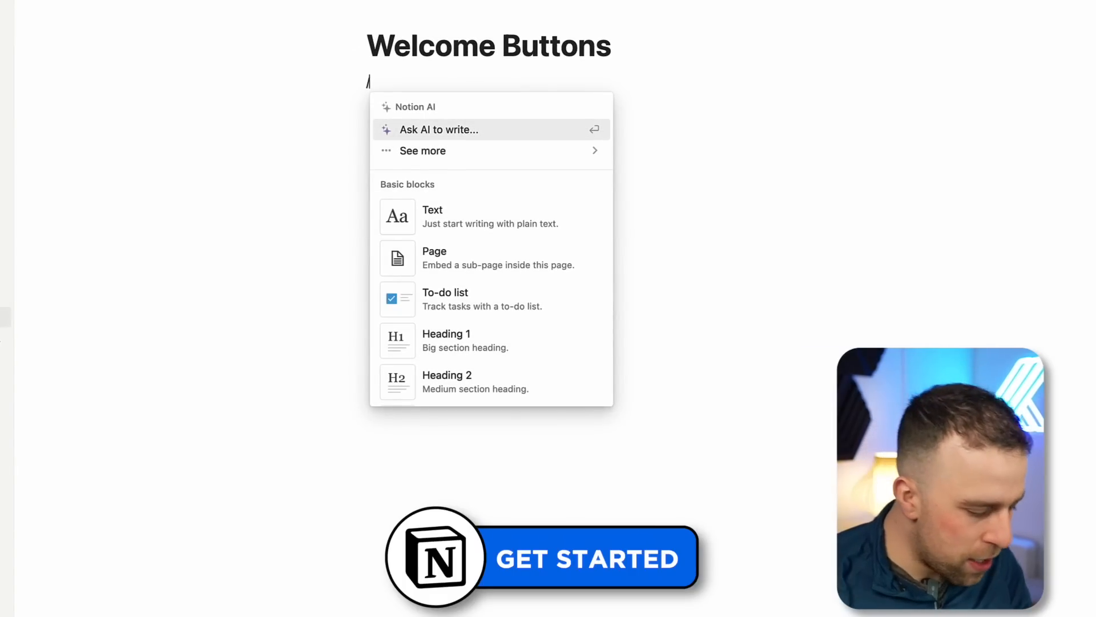
pyautogui.write('byut')
pyautogui.press('BackSpace')
pyautogui.press('BackSpace')
pyautogui.press('BackSpace')
pyautogui.write('ut')
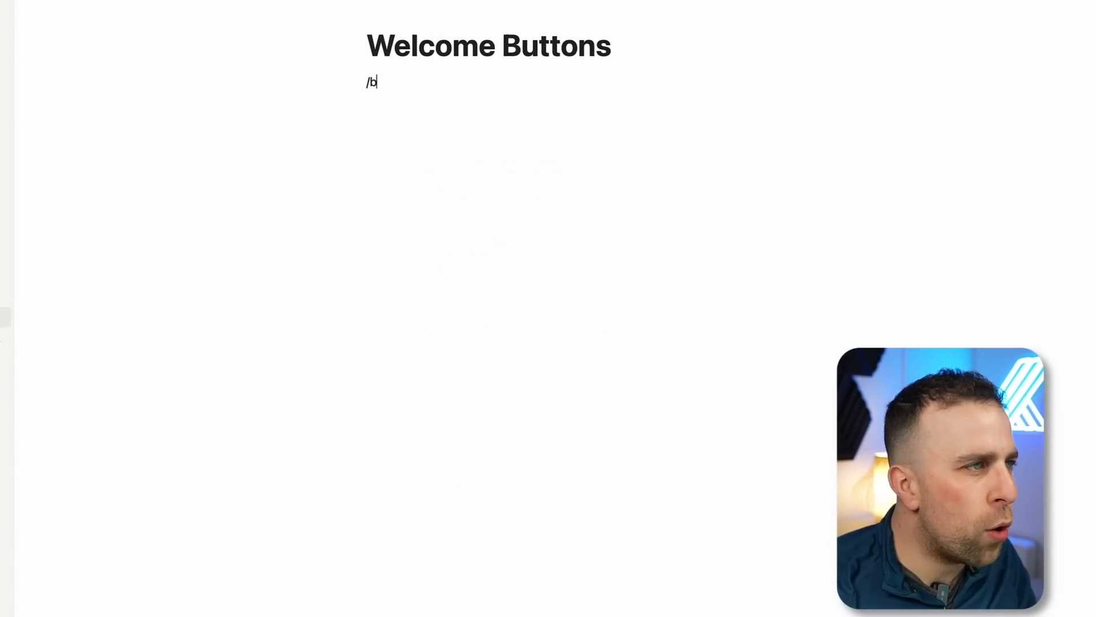
pyautogui.press('BackSpace')
pyautogui.write('but')
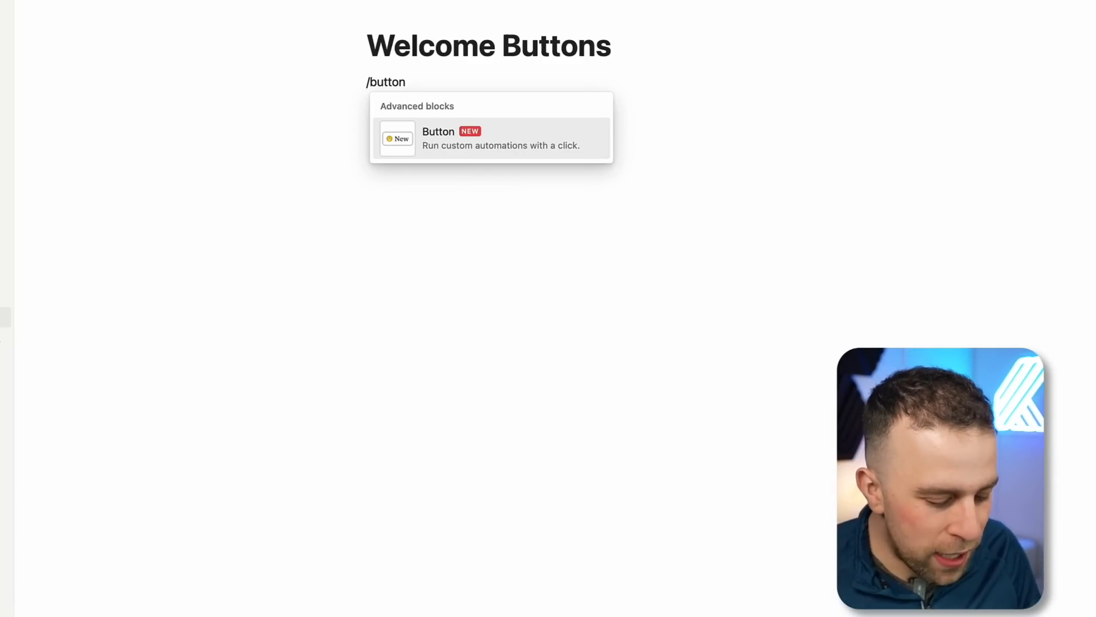
pyautogui.write('ton')
pyautogui.press('Return')
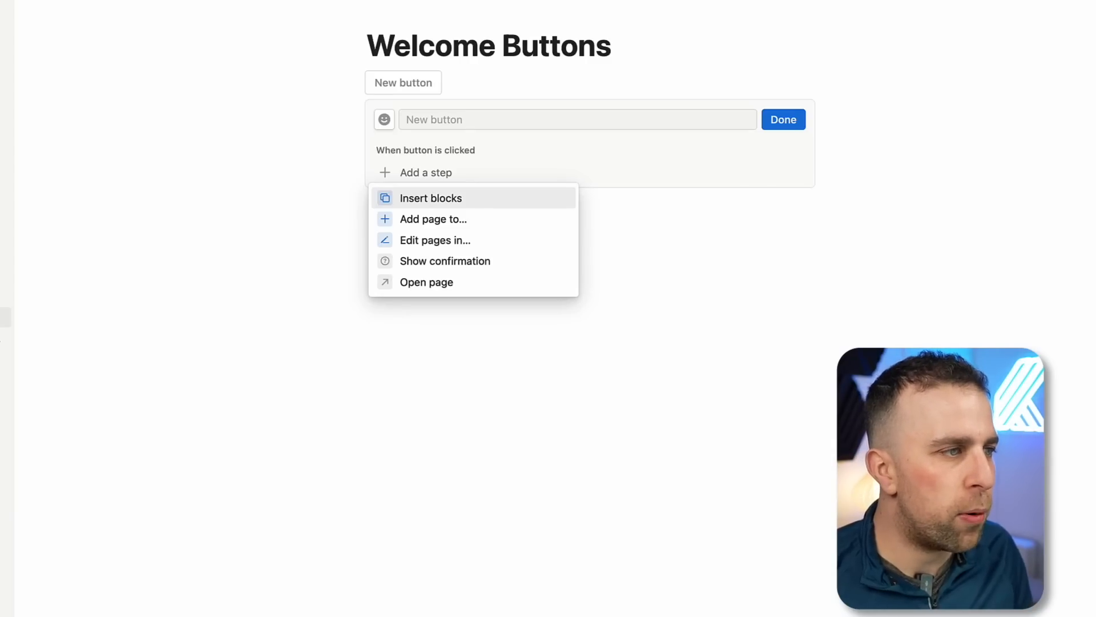
# Give the button an "Add page to" action and name it "Create Meeting Note".
pyautogui.click(514, 228)
pyautogui.click(482, 121)
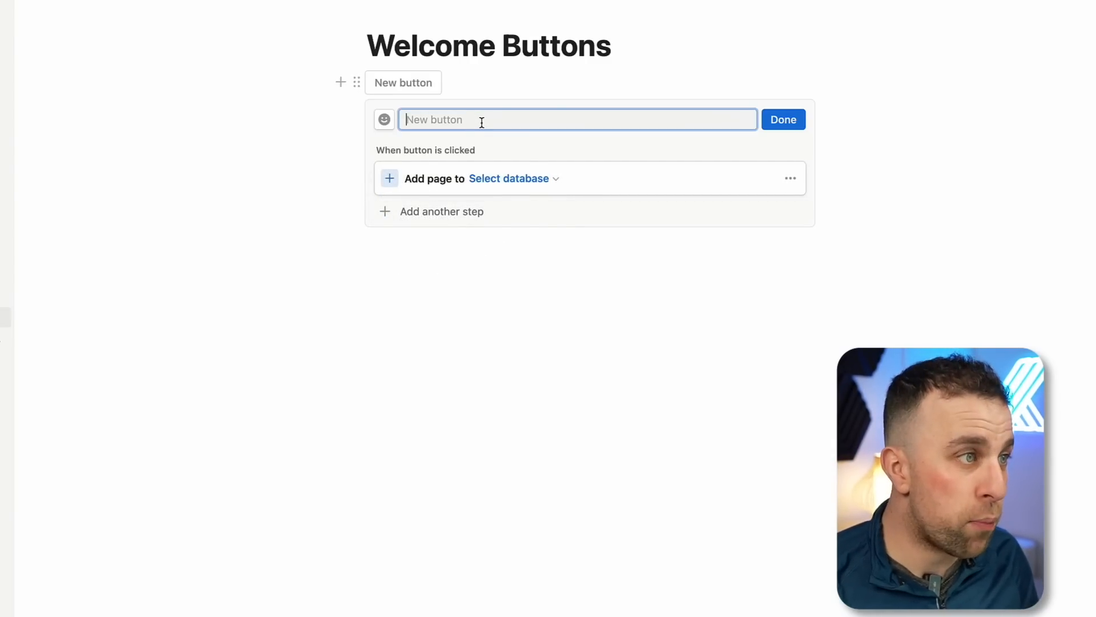
pyautogui.write('Create')
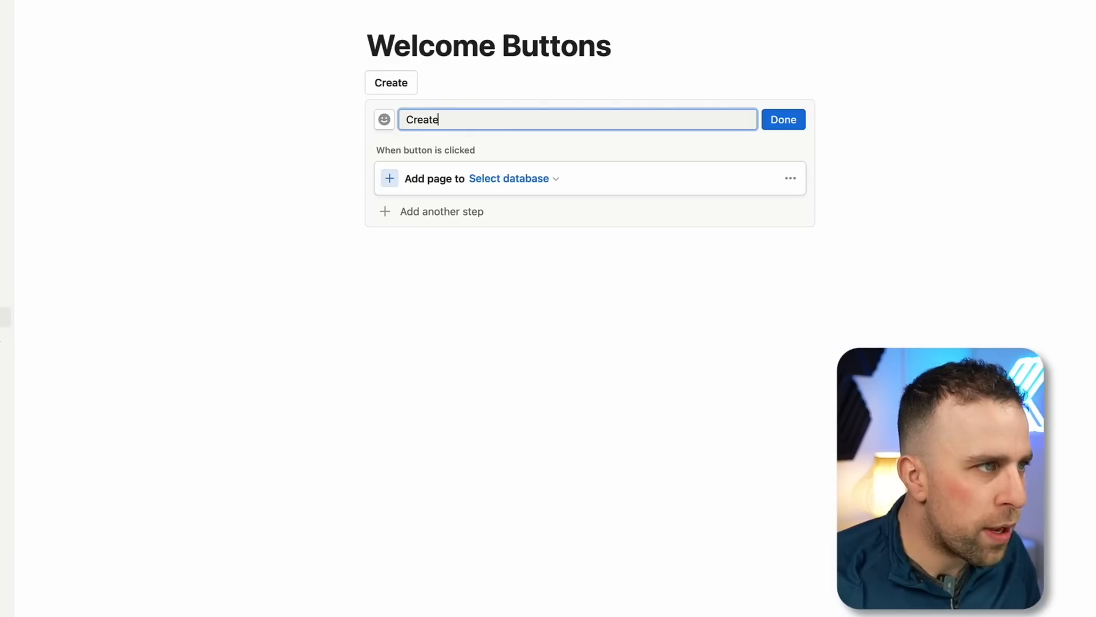
pyautogui.write(' Meeting Note')
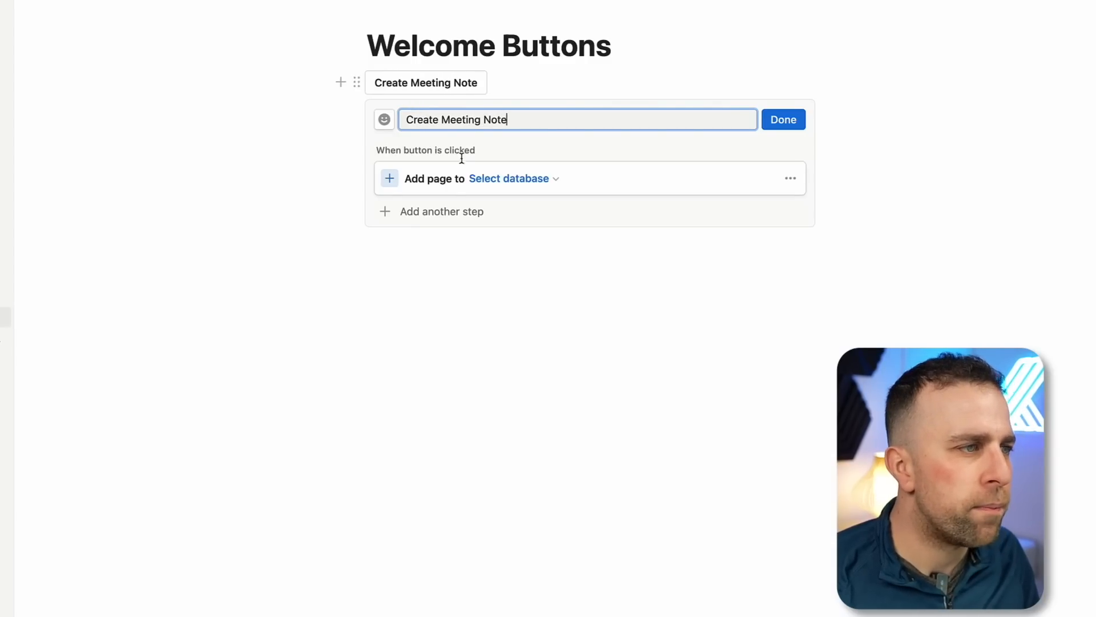
# Choose the Meetings database under Keep Productive / Team as the destination for the added page.
pyautogui.click(500, 180)
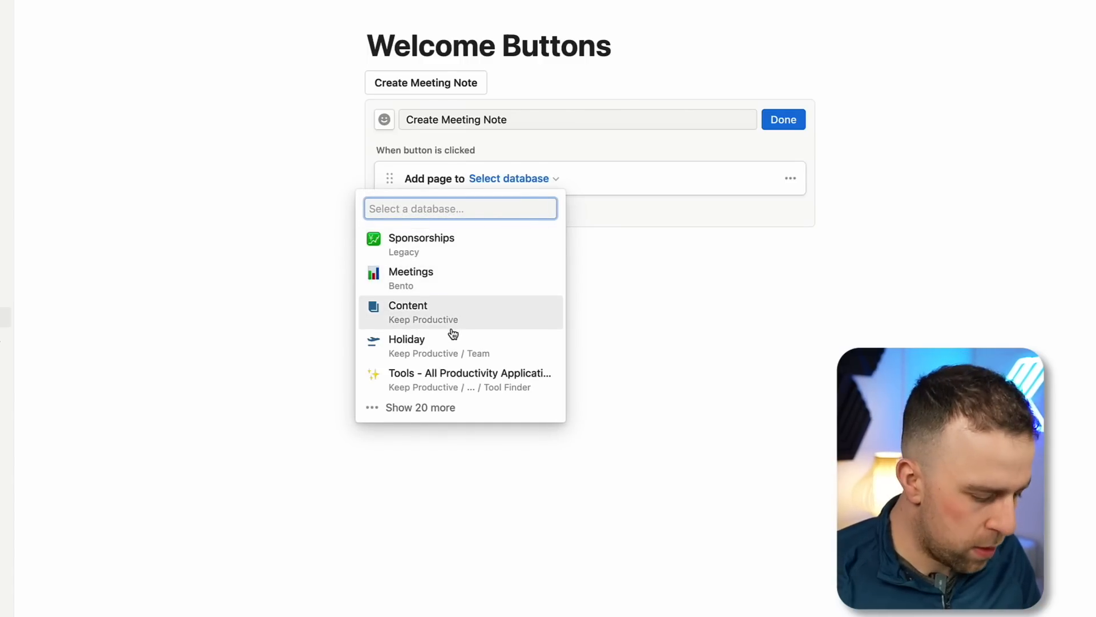
pyautogui.write('meeting')
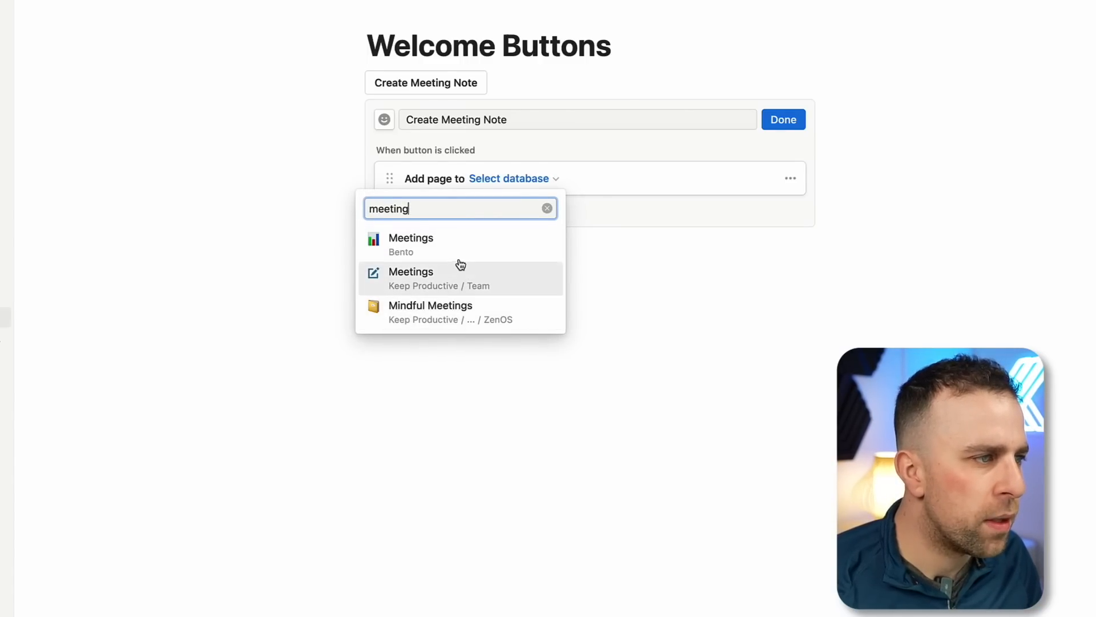
pyautogui.click(457, 278)
# Switch the new page's first property from Topic to Date and set it to Today.
pyautogui.click(477, 202)
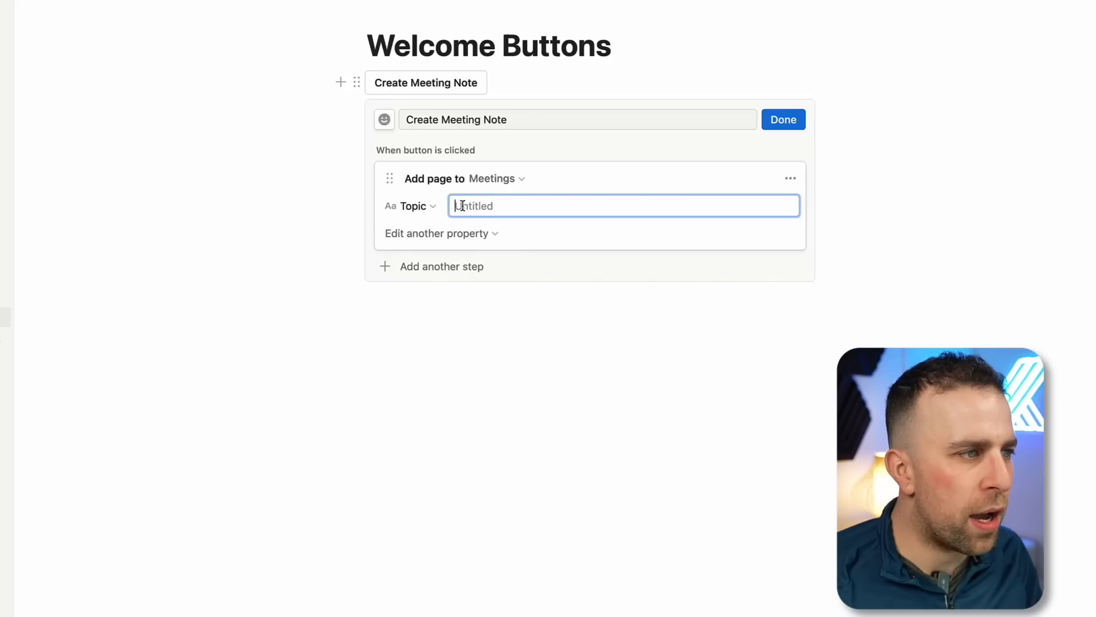
pyautogui.click(432, 206)
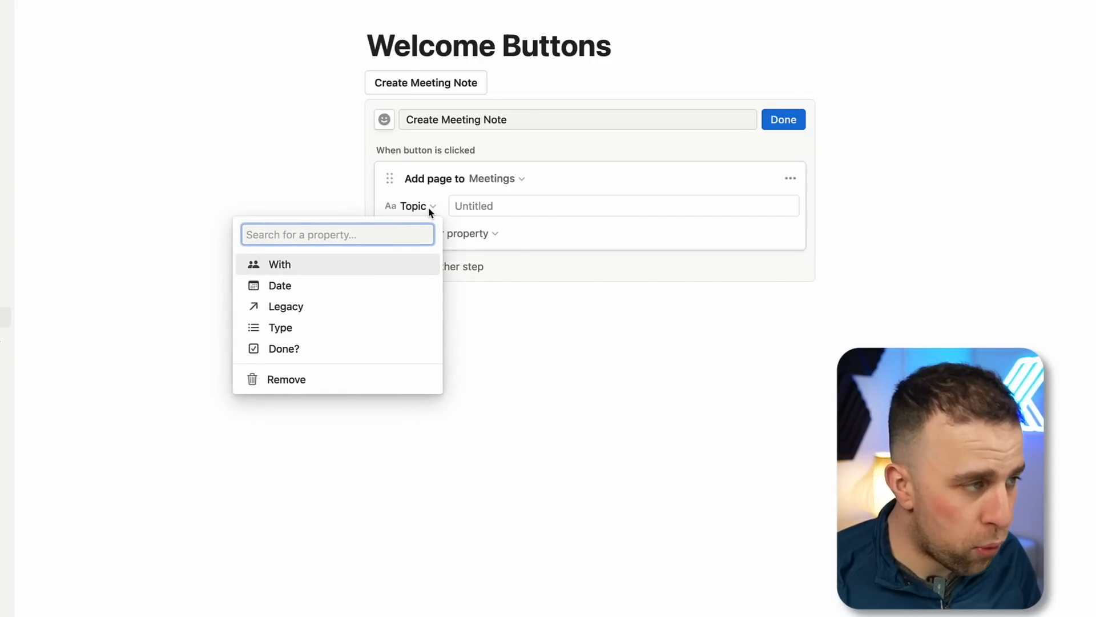
pyautogui.click(393, 286)
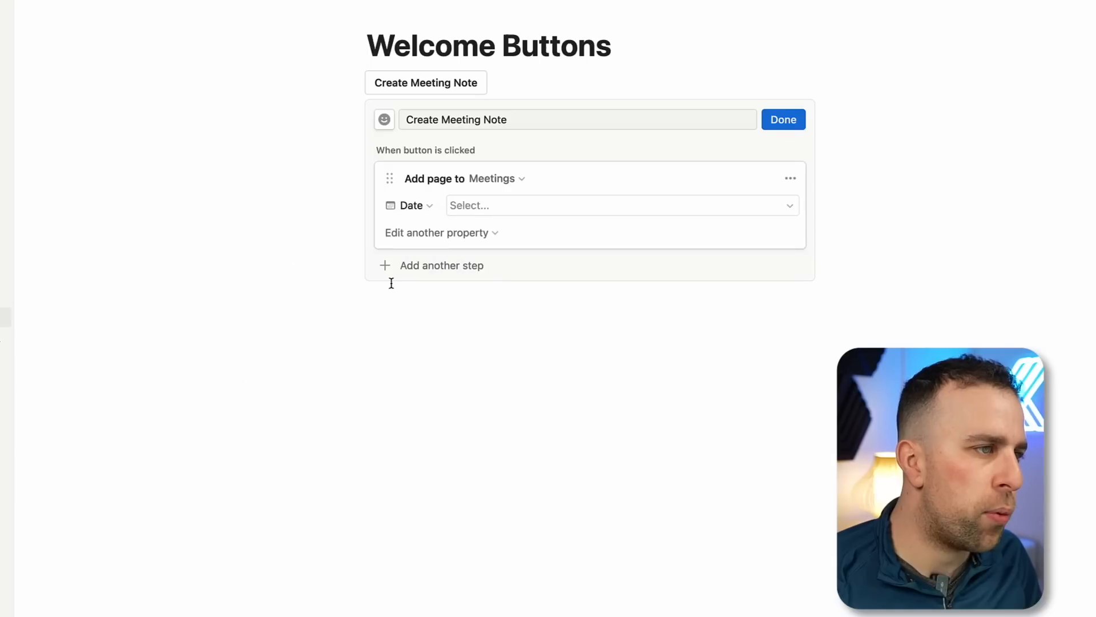
pyautogui.click(485, 208)
pyautogui.click(680, 270)
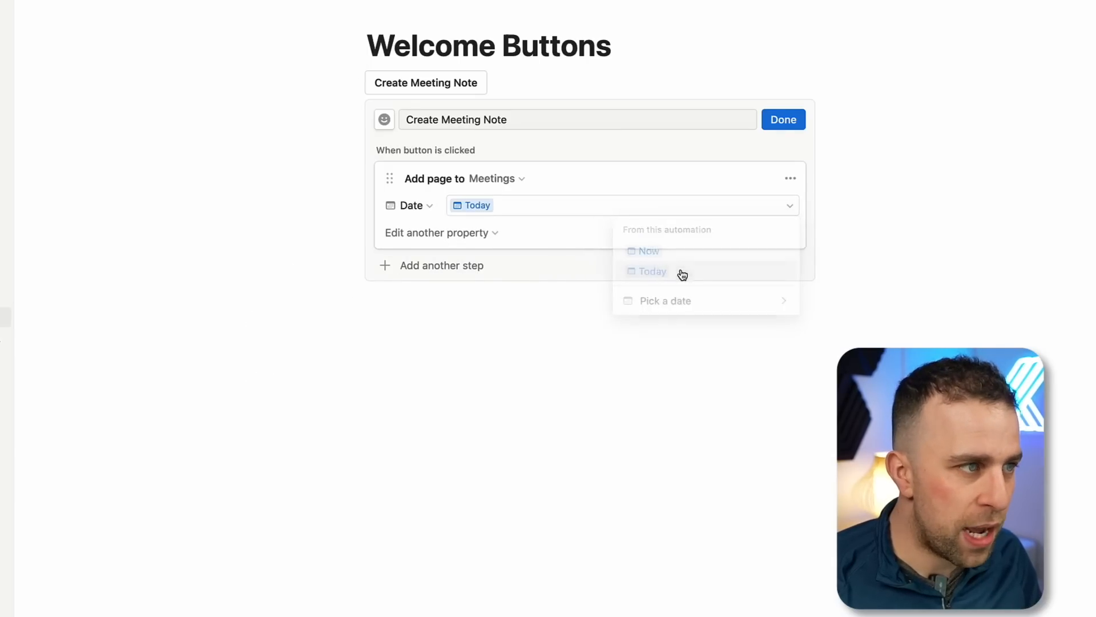
# Add the Type property to the page action and set it to Brief.
pyautogui.click(464, 234)
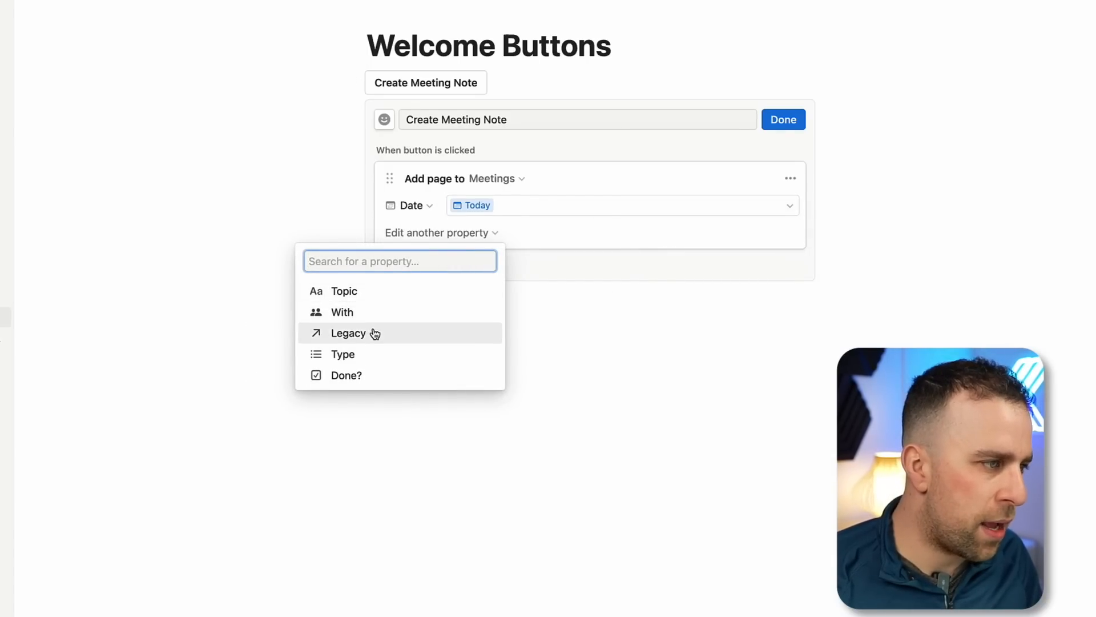
pyautogui.click(378, 354)
pyautogui.click(487, 232)
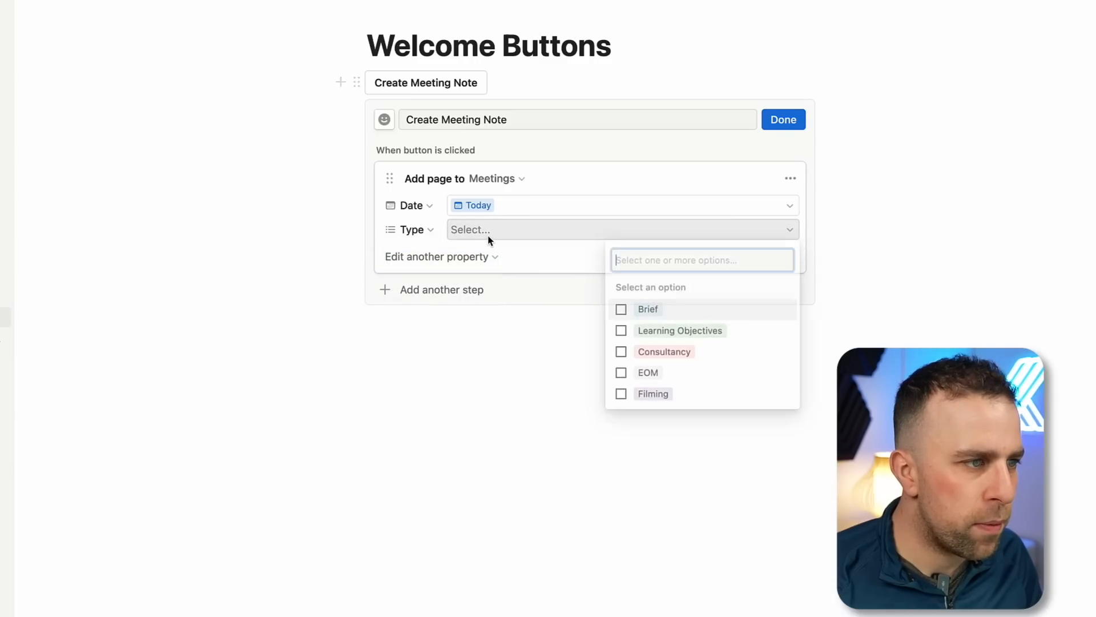
pyautogui.click(700, 312)
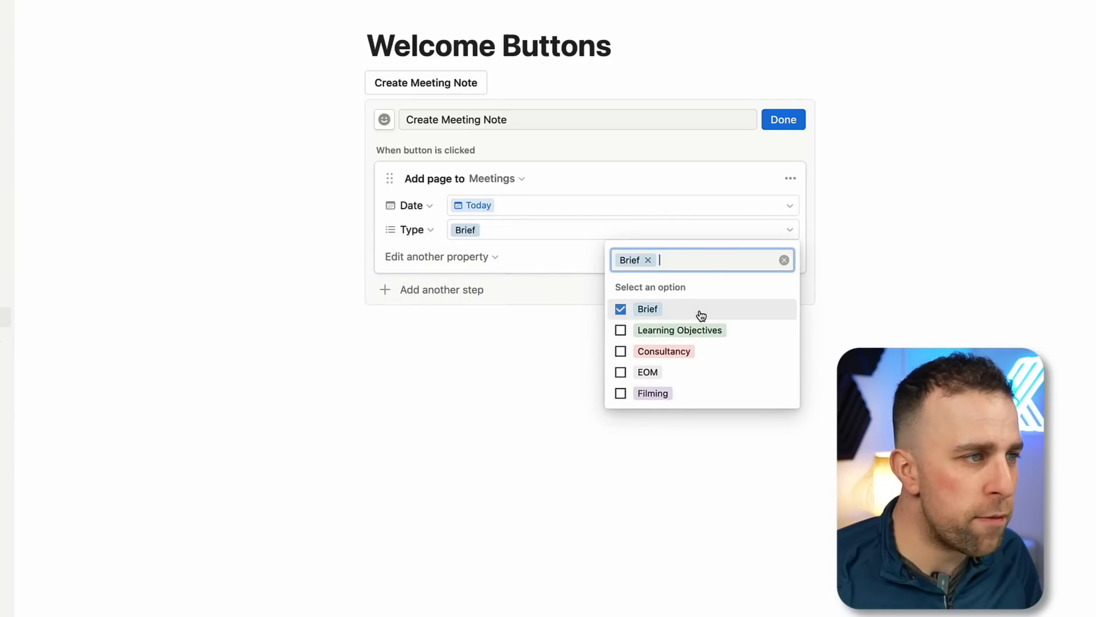
pyautogui.click(443, 263)
# Add the Topic property to the page action and fill it with "Overview Meeting".
pyautogui.click(457, 256)
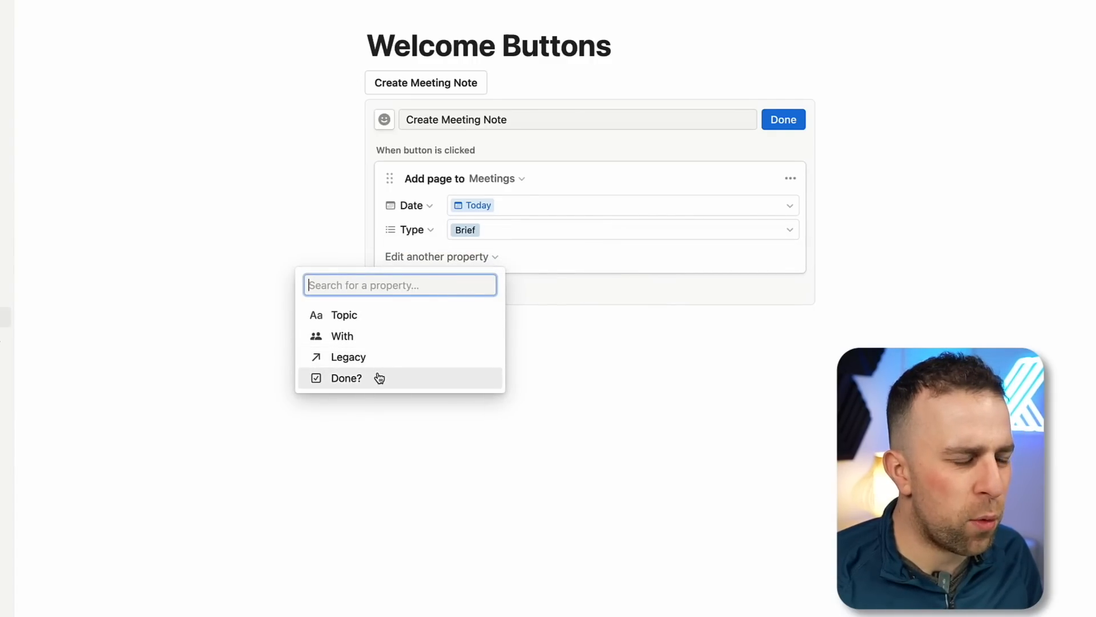
pyautogui.click(374, 325)
pyautogui.click(479, 254)
pyautogui.write('O')
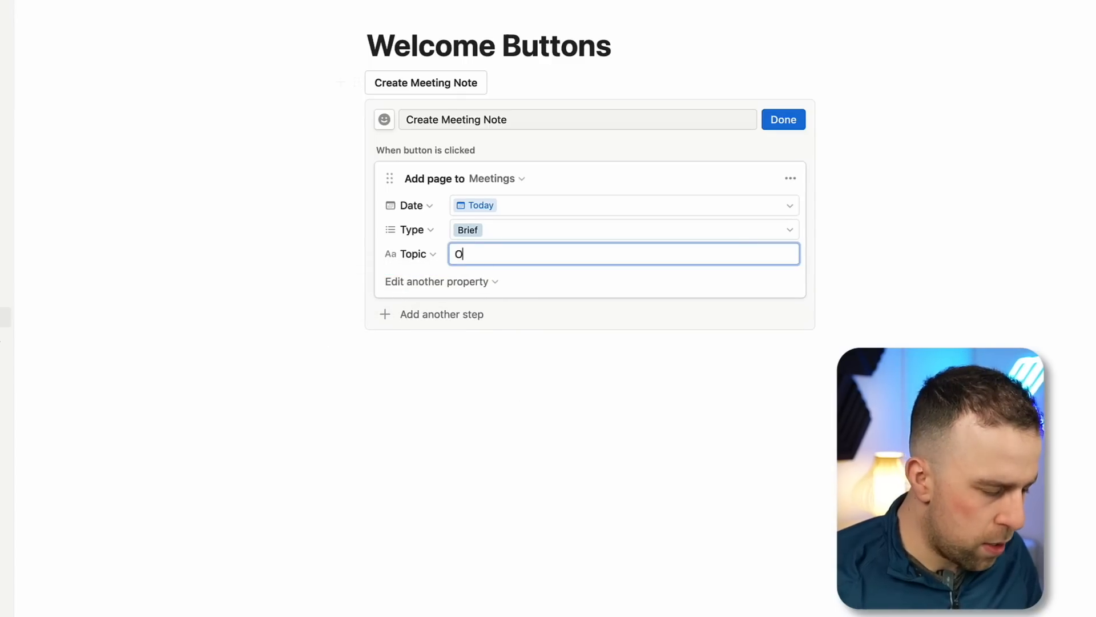
pyautogui.write('verview Meeting')
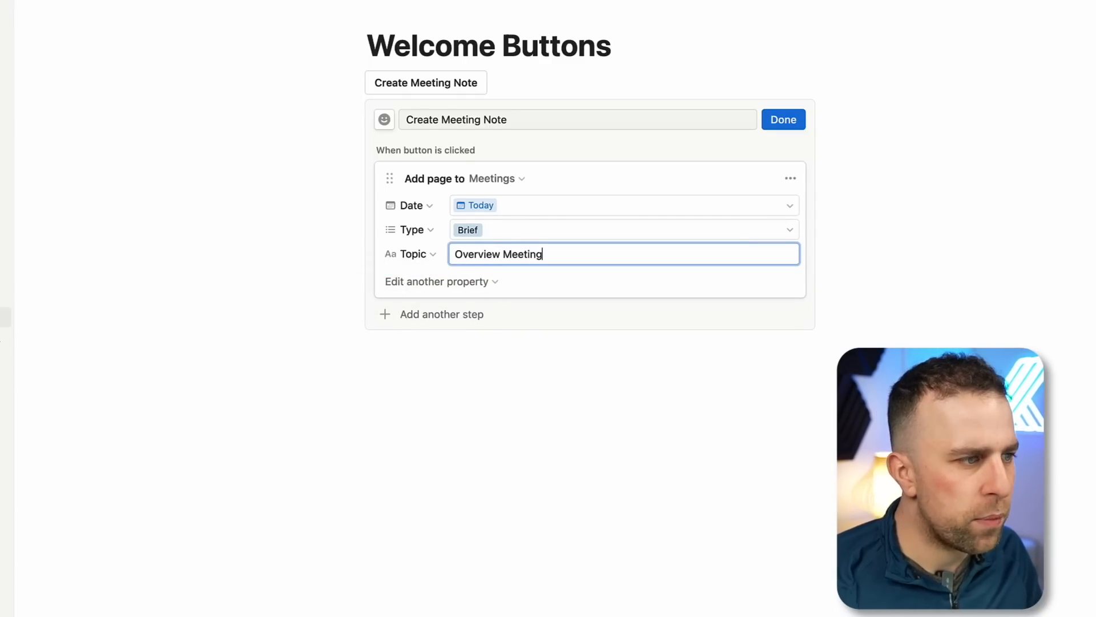
pyautogui.click(625, 348)
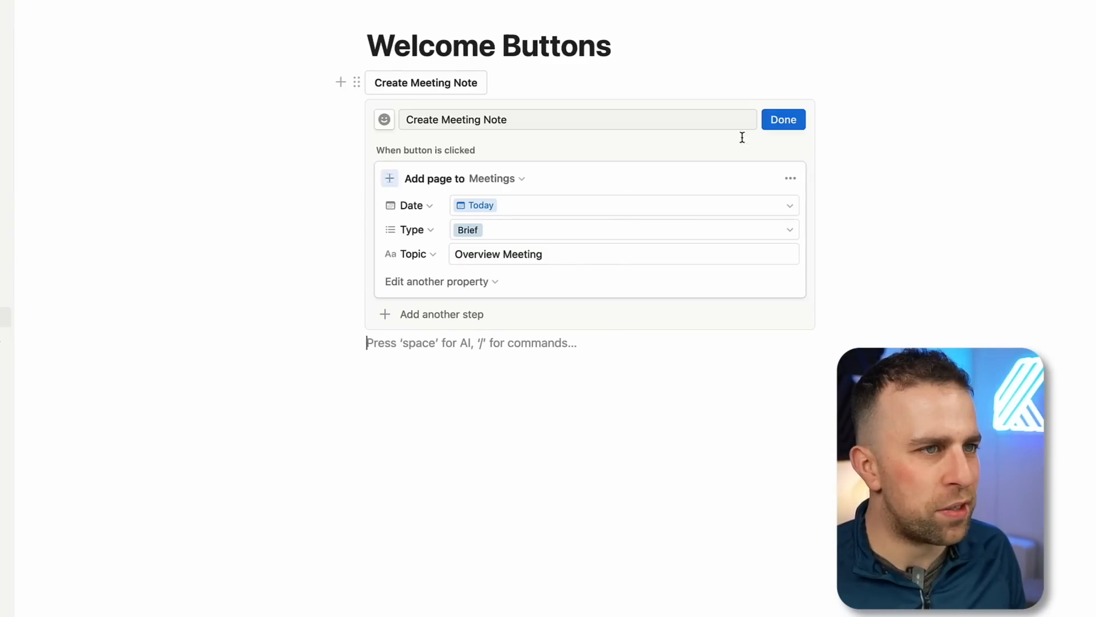
# Give the button the blue target icon and finish its setup.
pyautogui.click(384, 120)
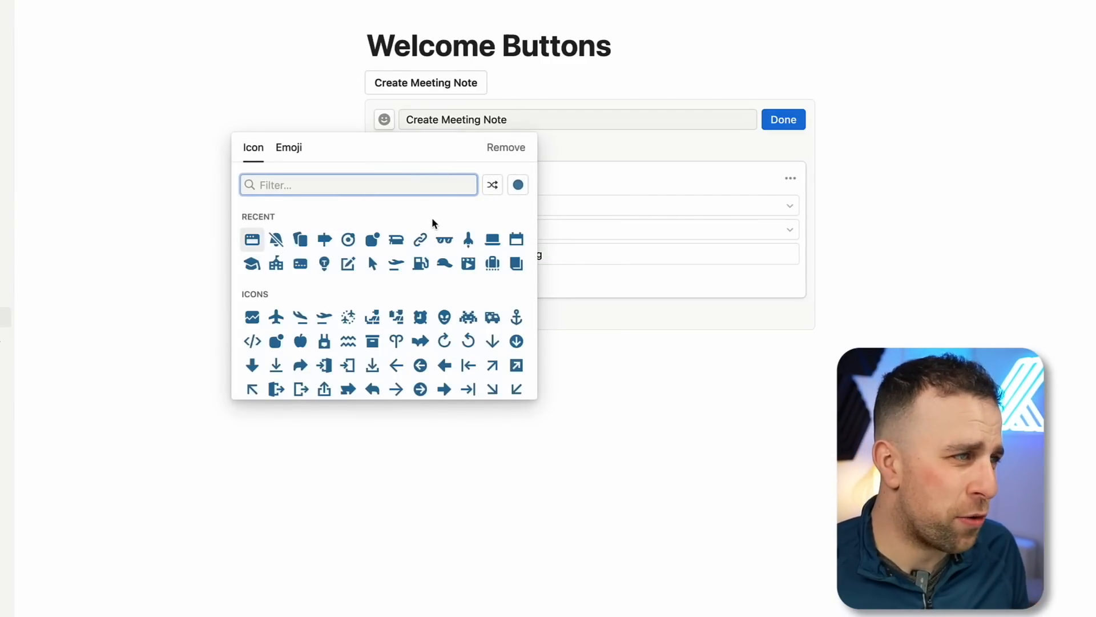
pyautogui.click(348, 239)
pyautogui.click(783, 119)
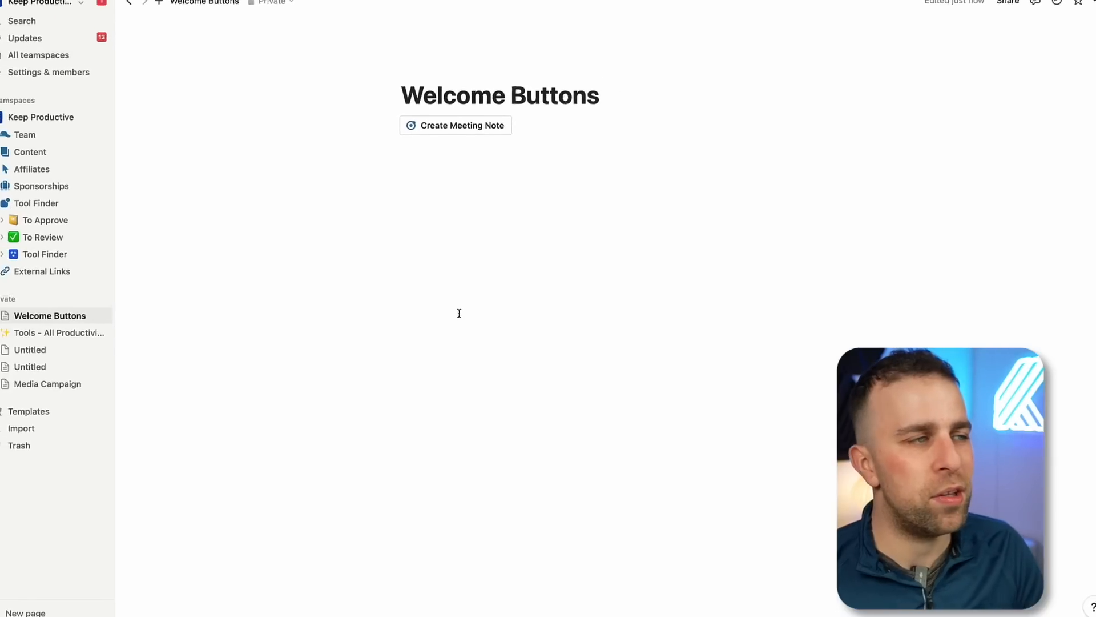
# Run the Create Meeting Note button and open the page it creates.
pyautogui.click(455, 132)
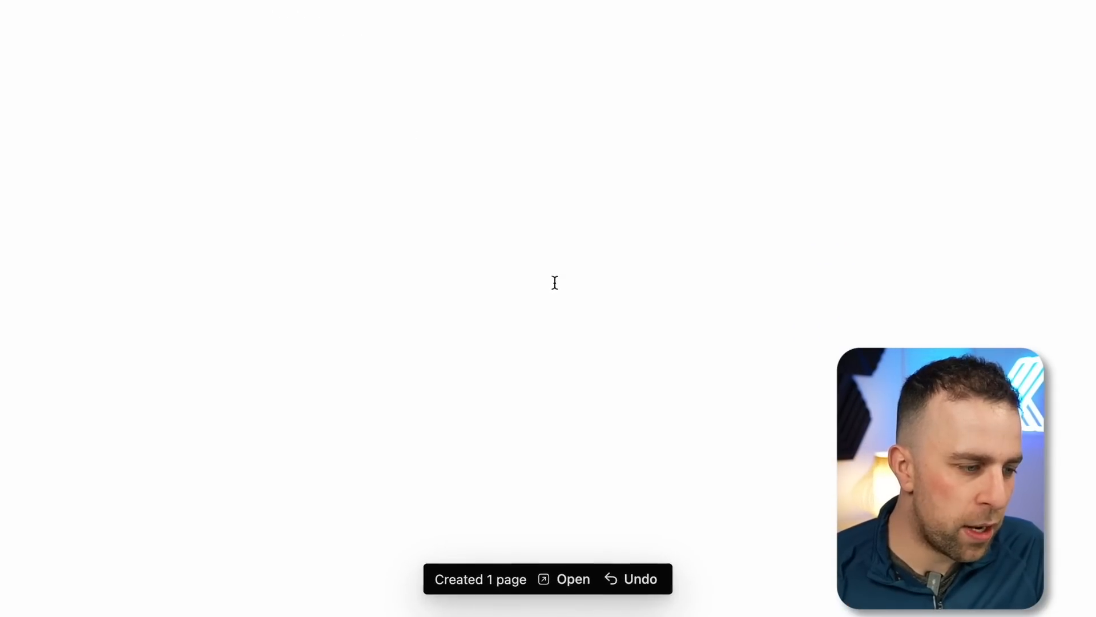
pyautogui.click(577, 581)
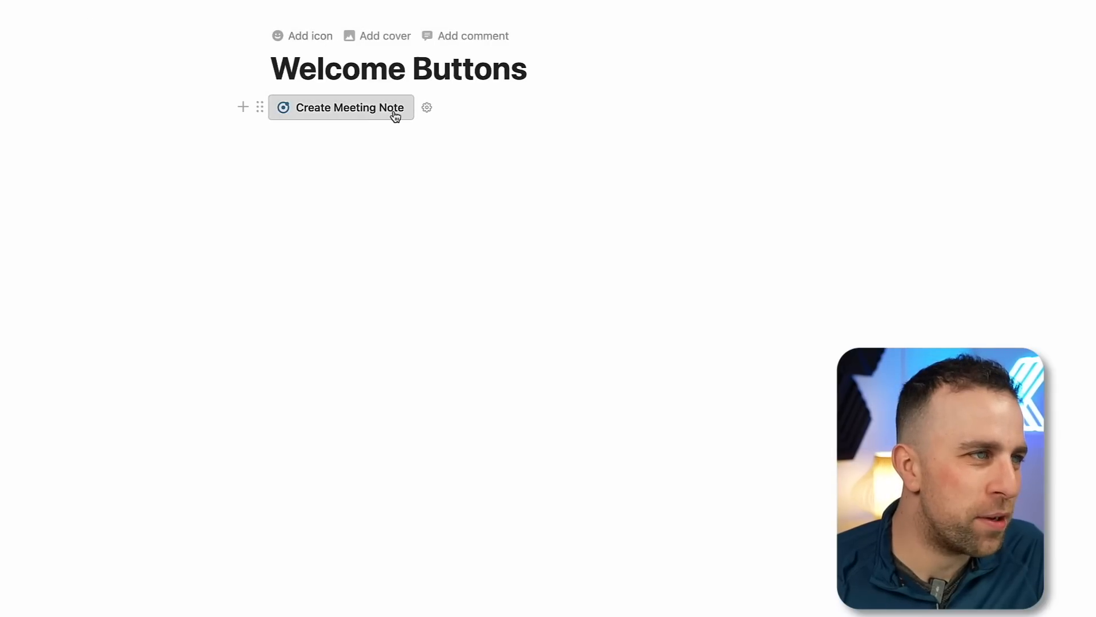
pyautogui.click(404, 166)
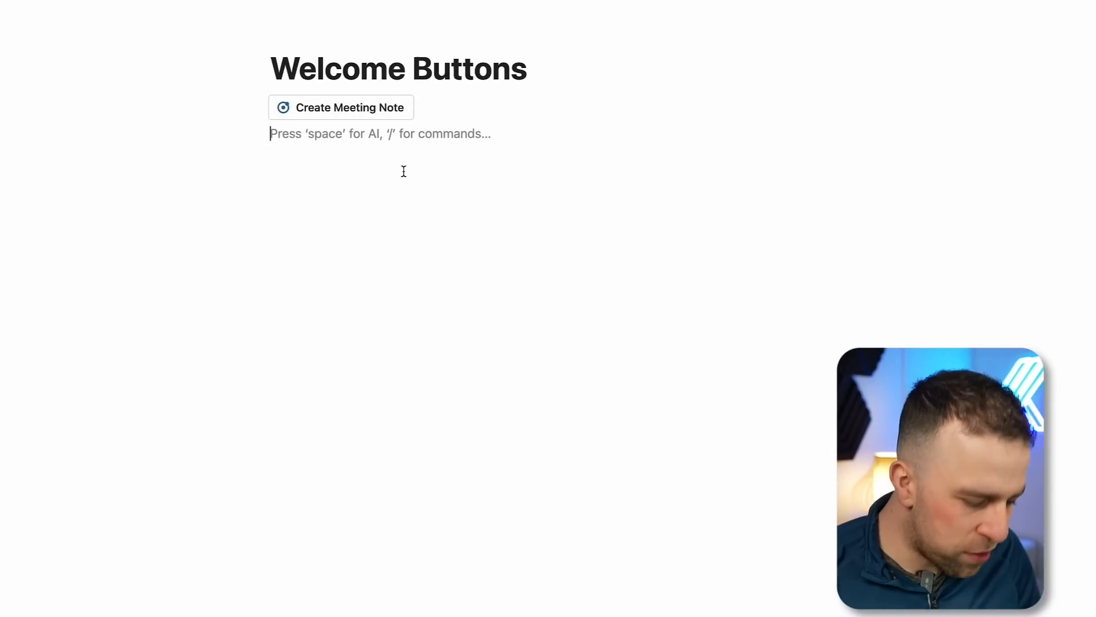
pyautogui.press('Return')
pyautogui.write('/templ')
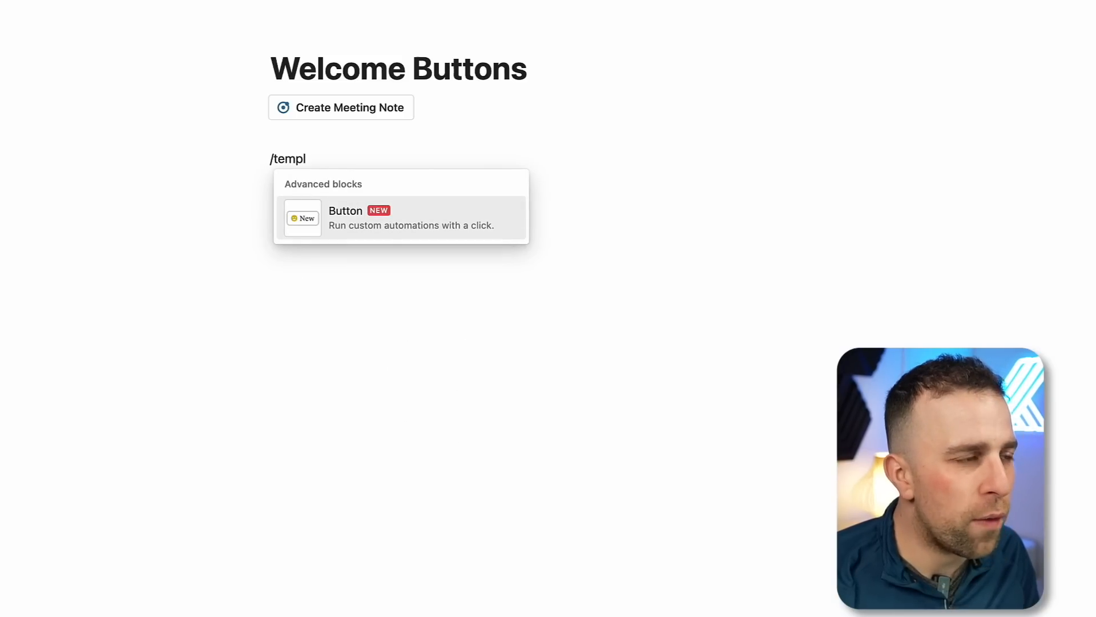
pyautogui.press('BackSpace')
pyautogui.press('BackSpace')
pyautogui.press('BackSpace')
pyautogui.press('BackSpace')
pyautogui.press('BackSpace')
pyautogui.press('BackSpace')
pyautogui.press('BackSpace')
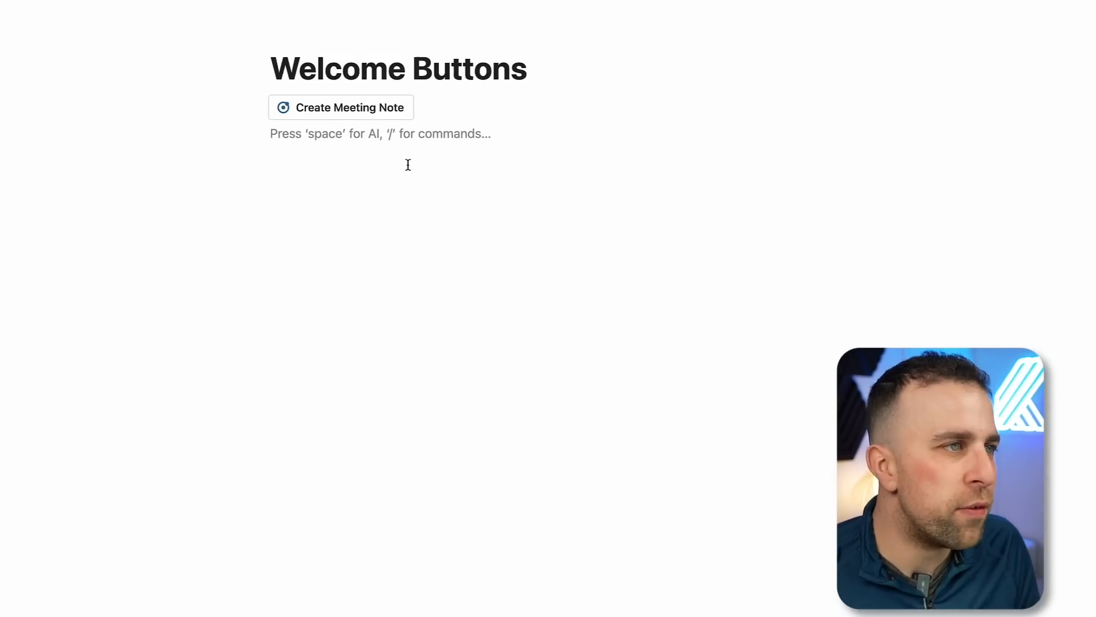
# Add an Insert blocks step to the Create Meeting Note button, inserting its content below the button.
pyautogui.click(427, 108)
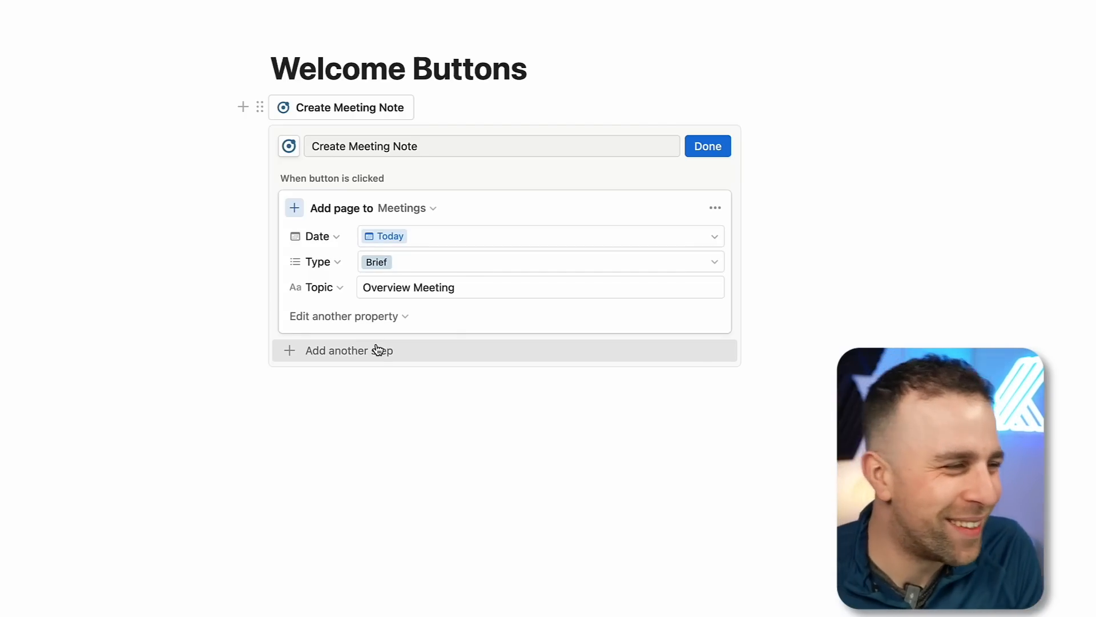
pyautogui.click(378, 350)
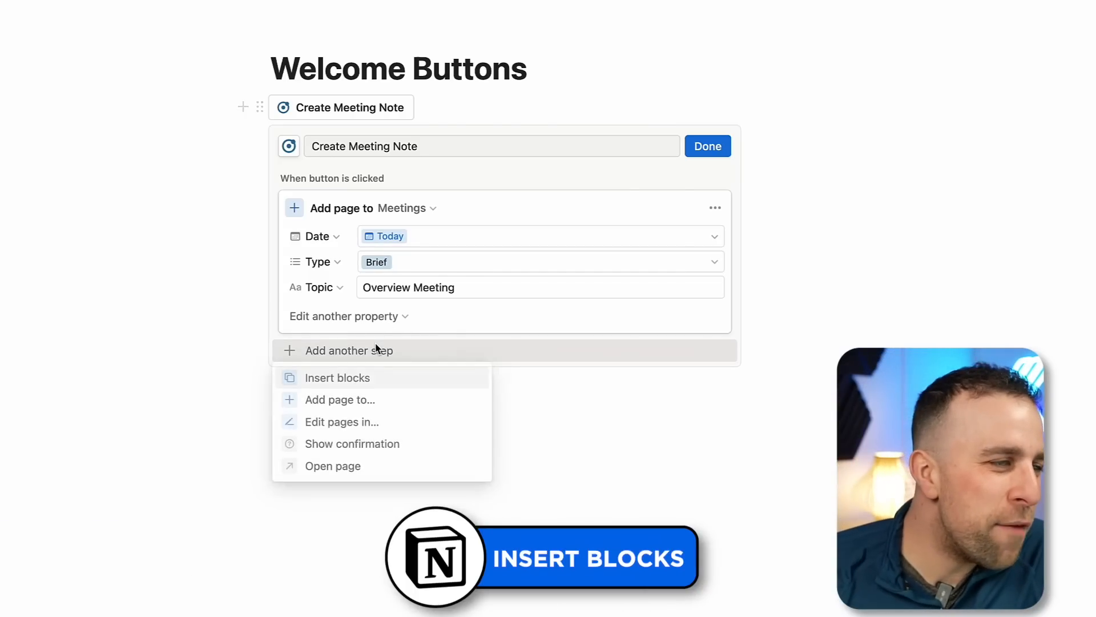
pyautogui.click(376, 380)
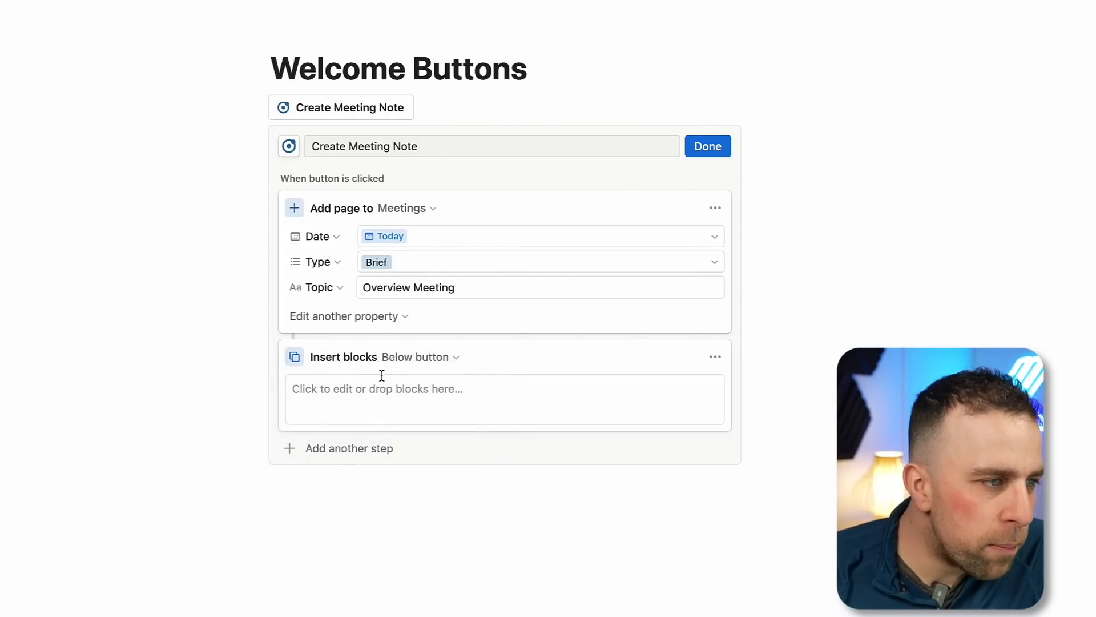
pyautogui.click(412, 358)
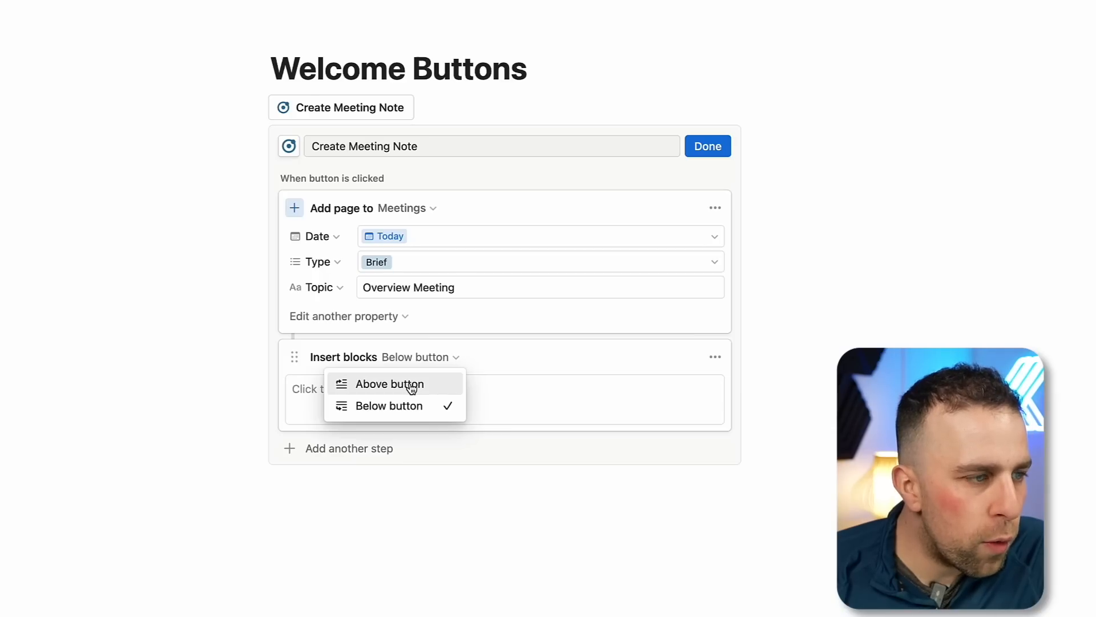
pyautogui.click(313, 394)
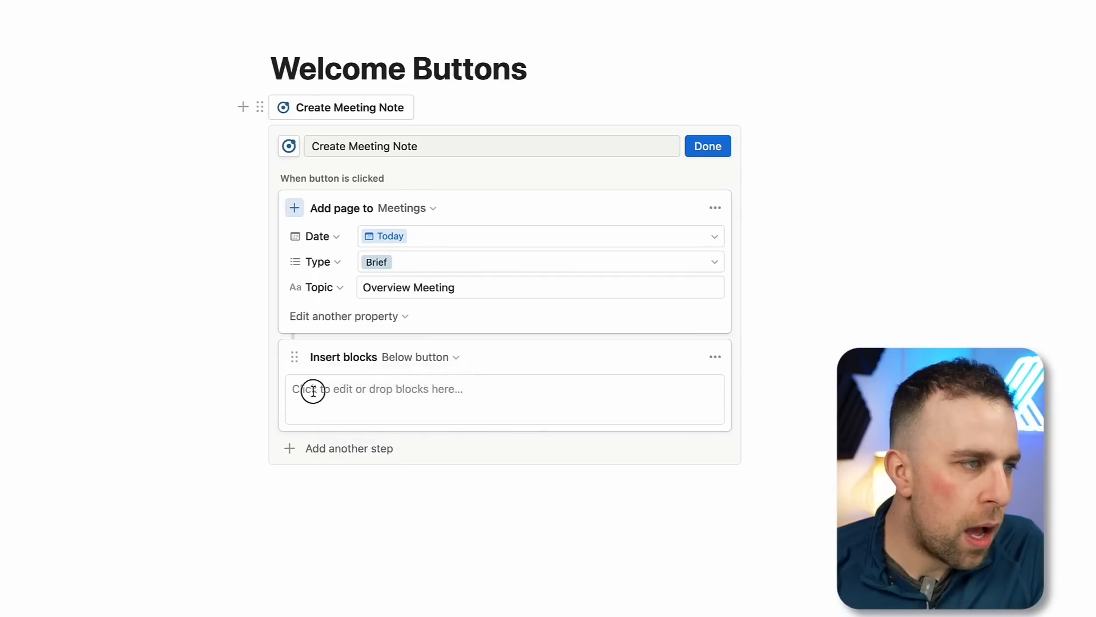
# Fill the Insert blocks step with a Heading 3 reading "Meeting Created -".
pyautogui.click(314, 391)
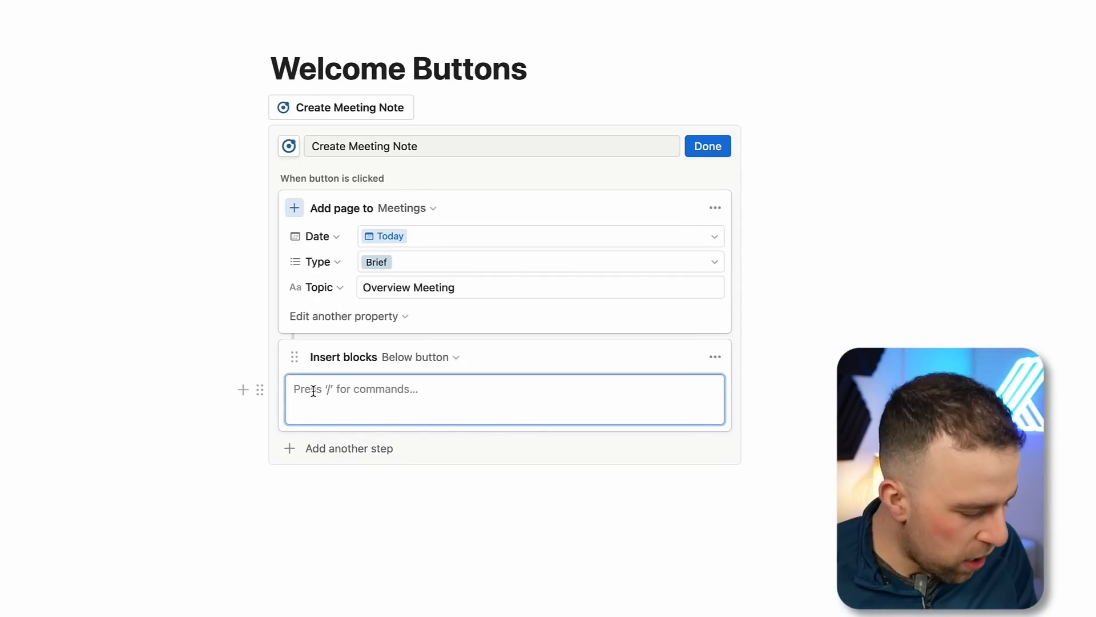
pyautogui.write('### ')
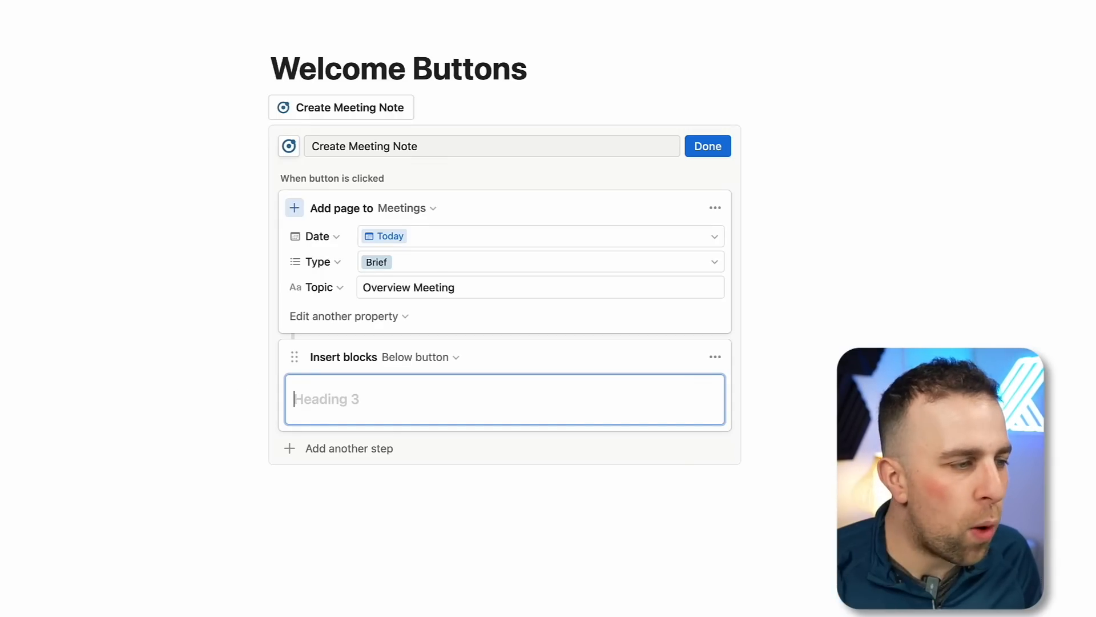
pyautogui.write('Meeting Created -')
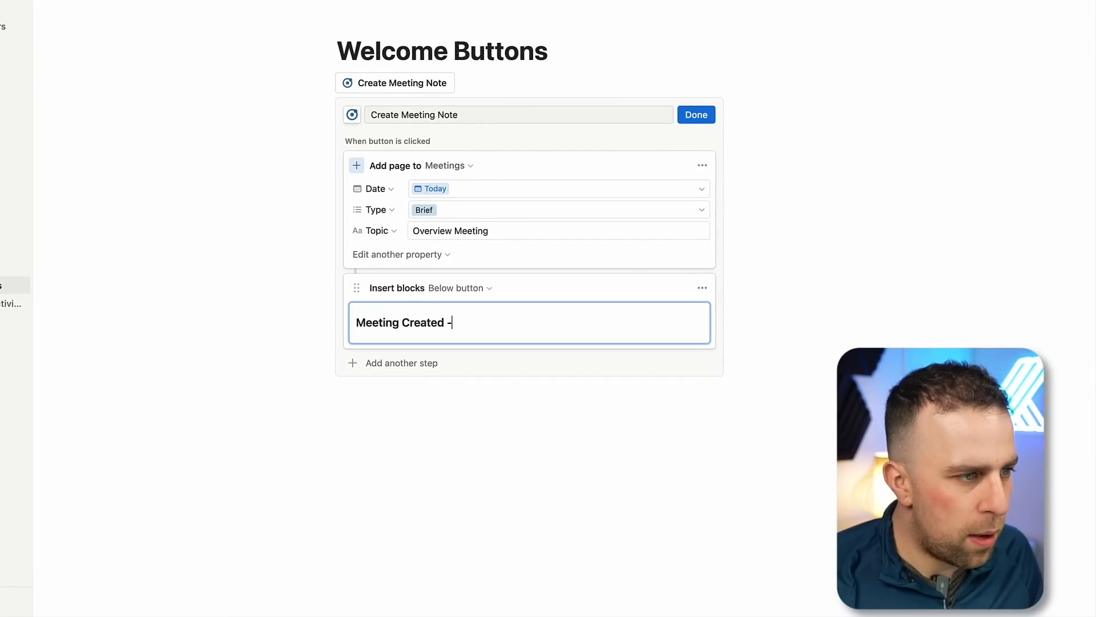
pyautogui.write(' /tod')
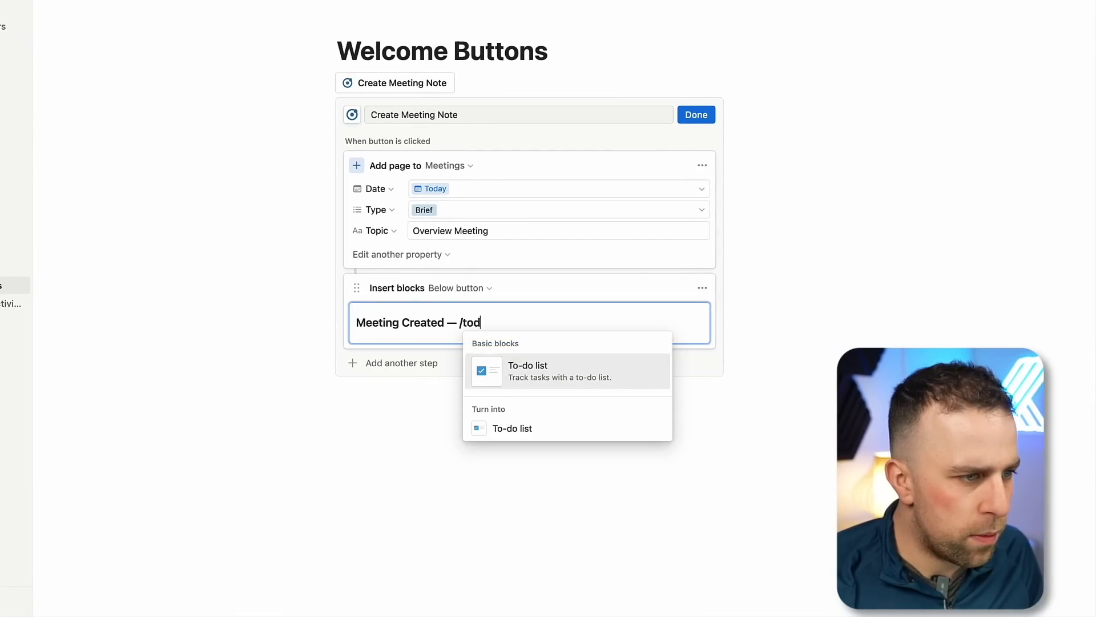
pyautogui.press('BackSpace')
pyautogui.press('BackSpace')
pyautogui.press('BackSpace')
pyautogui.press('BackSpace')
pyautogui.press('BackSpace')
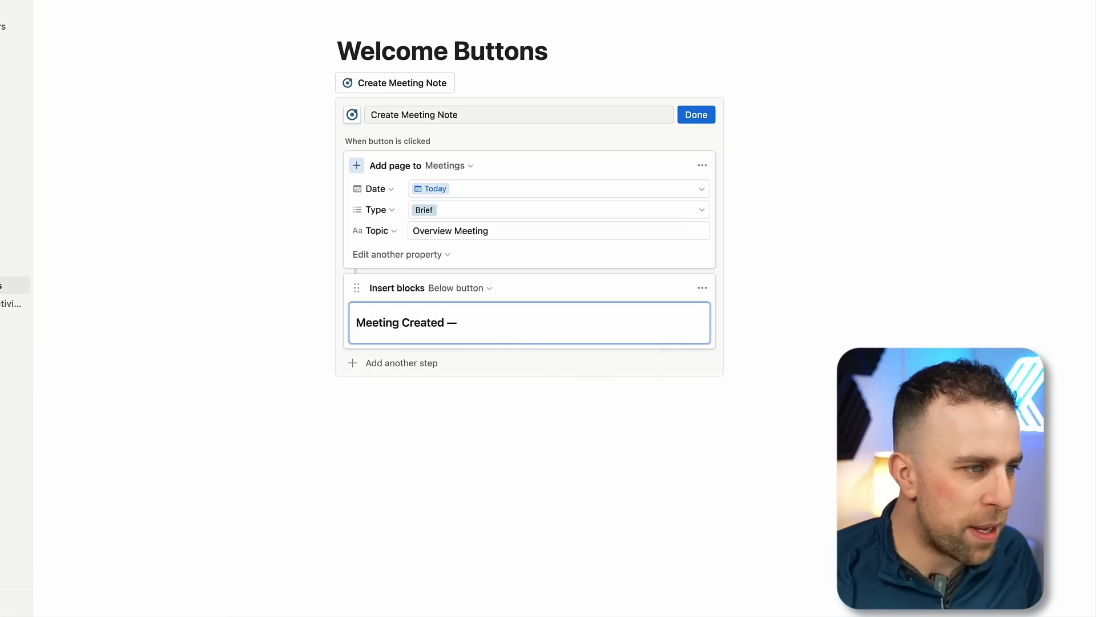
pyautogui.write('/tod')
pyautogui.press('BackSpace')
pyautogui.press('BackSpace')
pyautogui.press('BackSpace')
pyautogui.press('BackSpace')
# Trim the heading to "Meeting Created" and finish editing the button.
pyautogui.press('BackSpace')
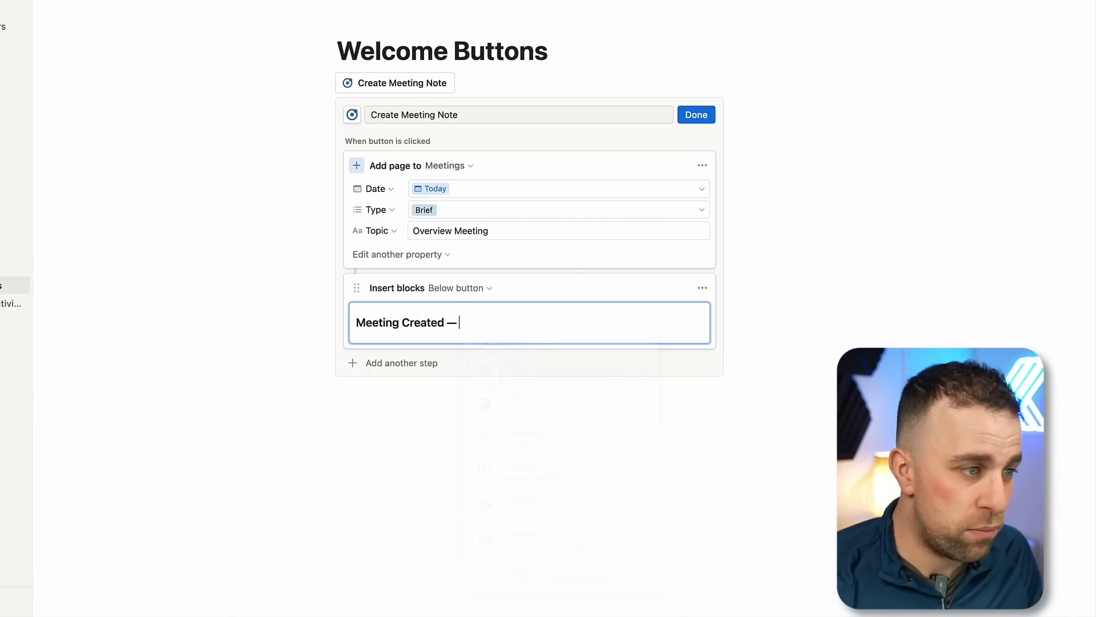
pyautogui.click(699, 114)
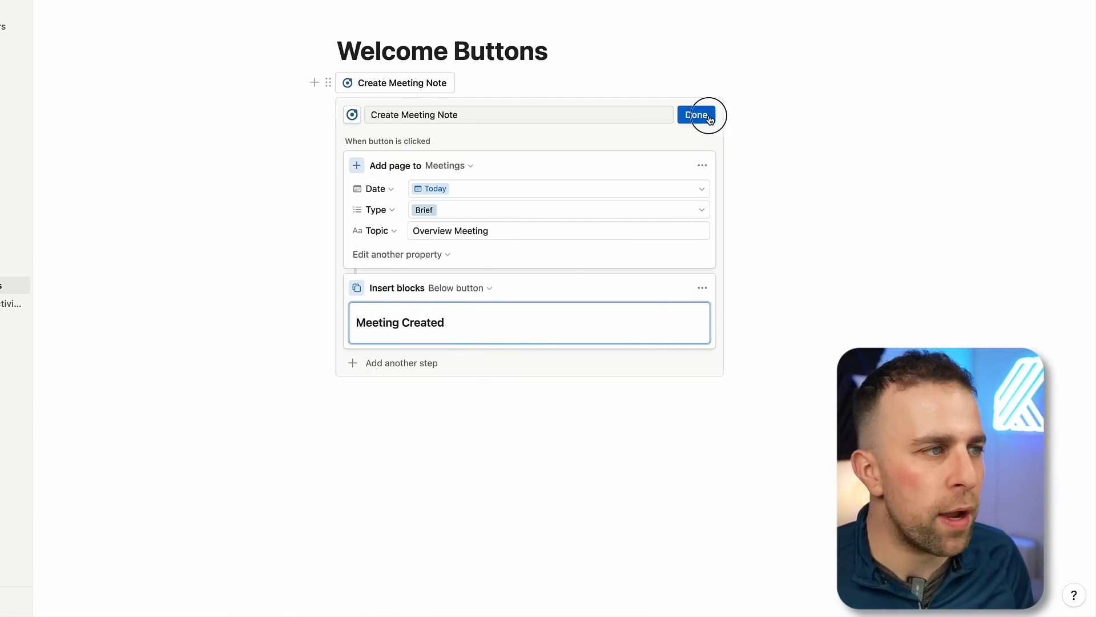
# Run the Create Meeting Note button and clear the text of the heading it inserts.
pyautogui.click(407, 85)
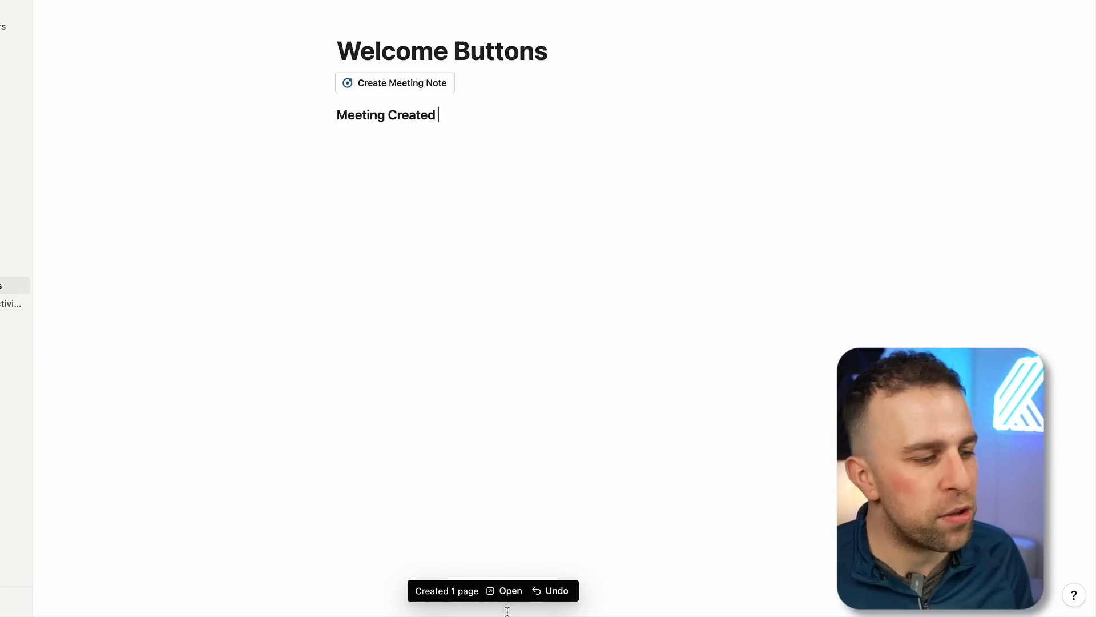
pyautogui.moveTo(453, 114); pyautogui.dragTo(304, 115)
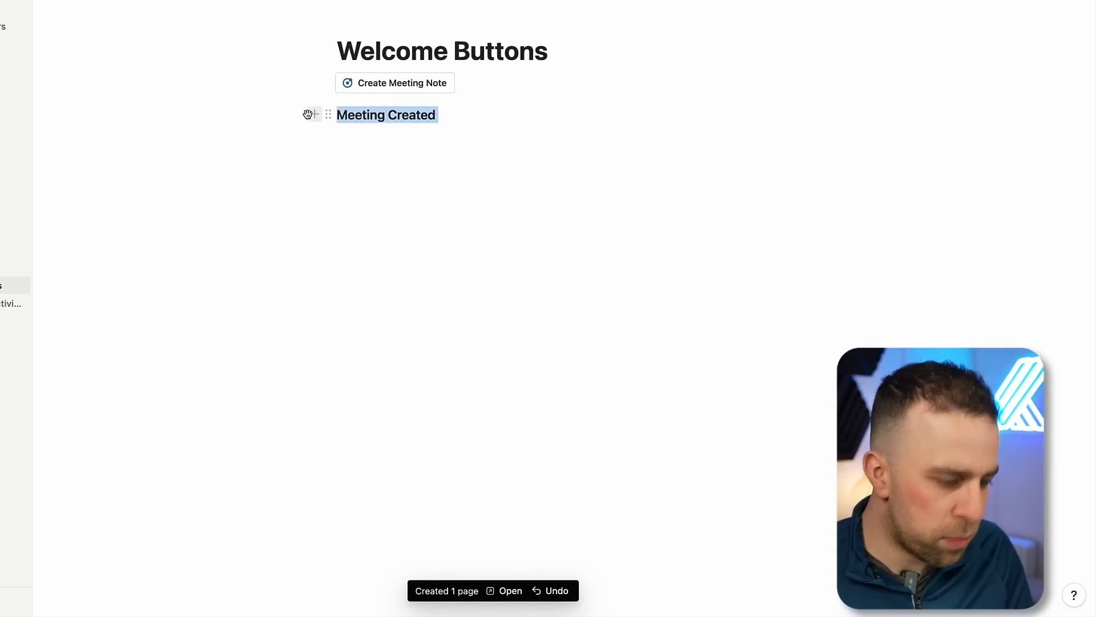
pyautogui.press('BackSpace')
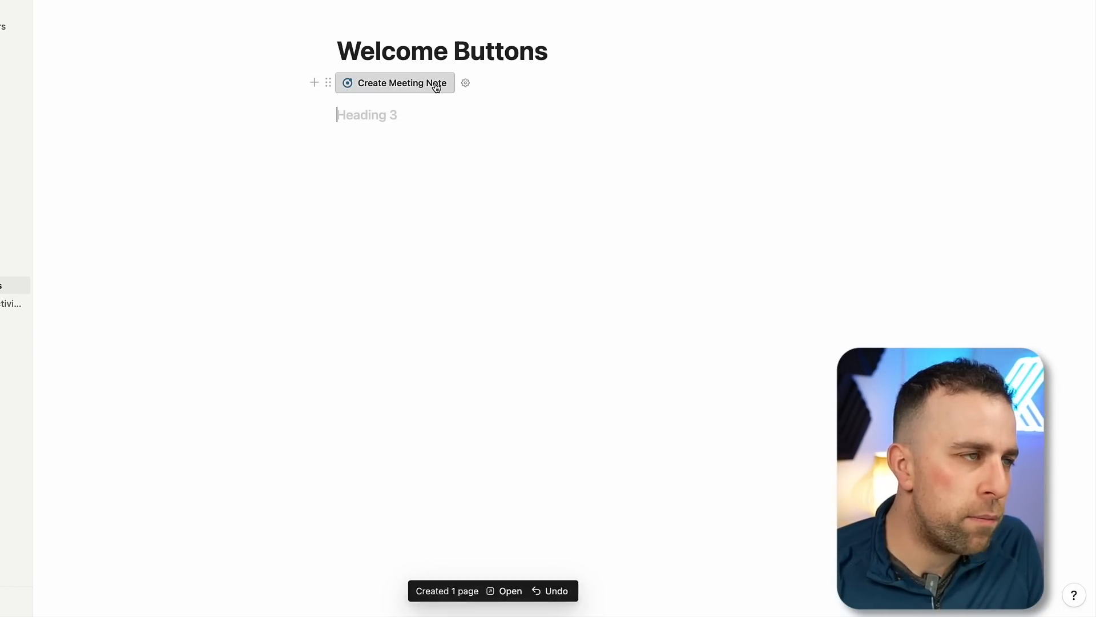
# Add an Edit pages step to the Create Meeting Note button that targets the new page added.
pyautogui.click(465, 83)
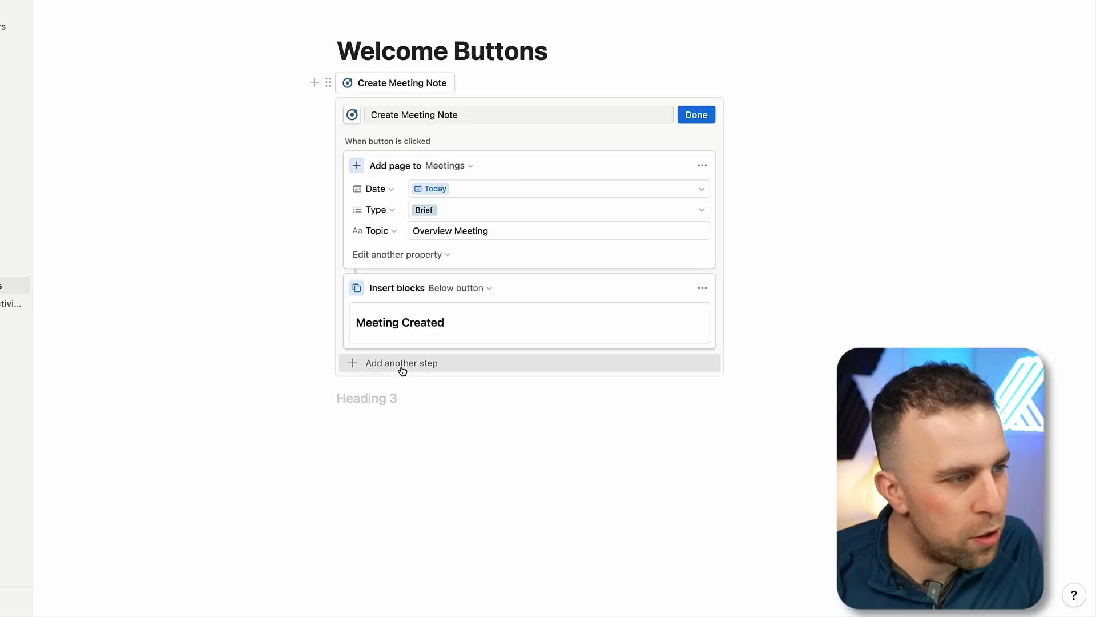
pyautogui.click(403, 369)
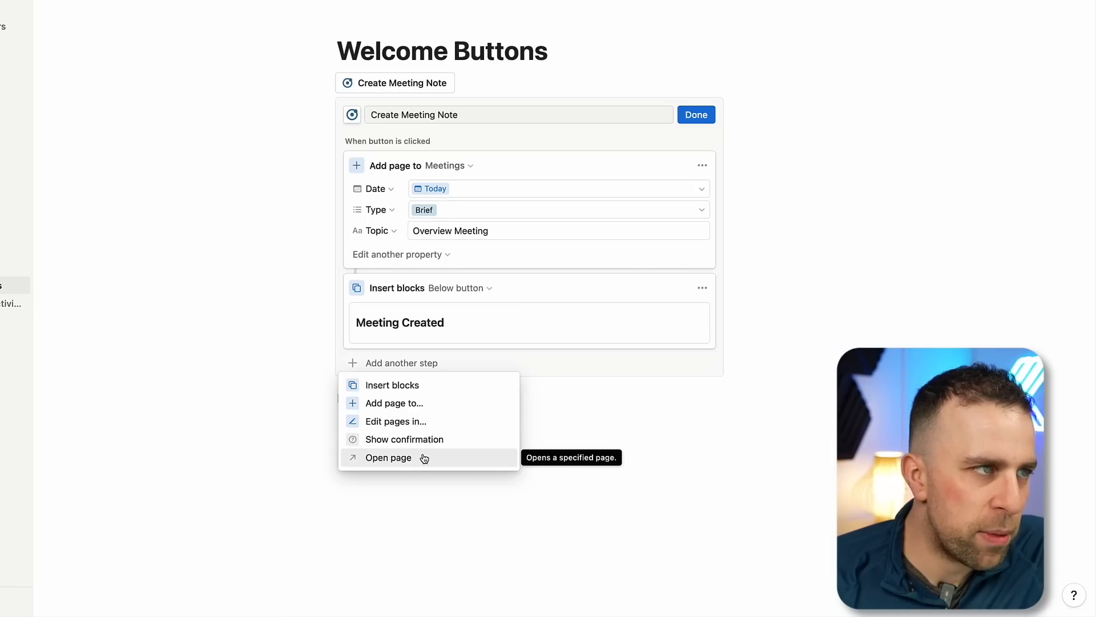
pyautogui.click(423, 421)
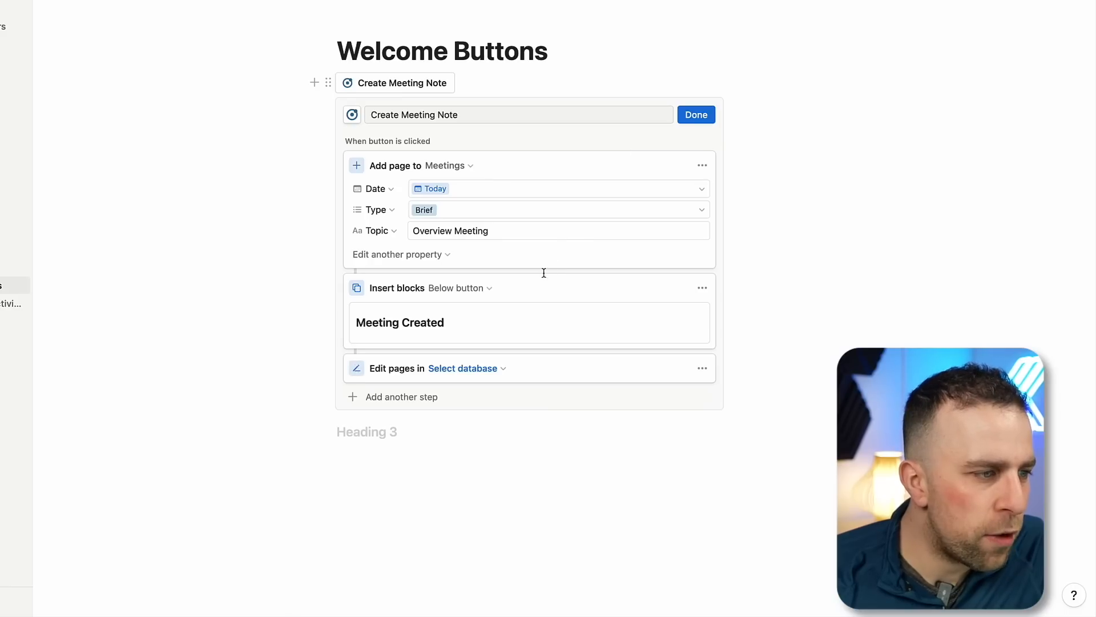
pyautogui.click(451, 368)
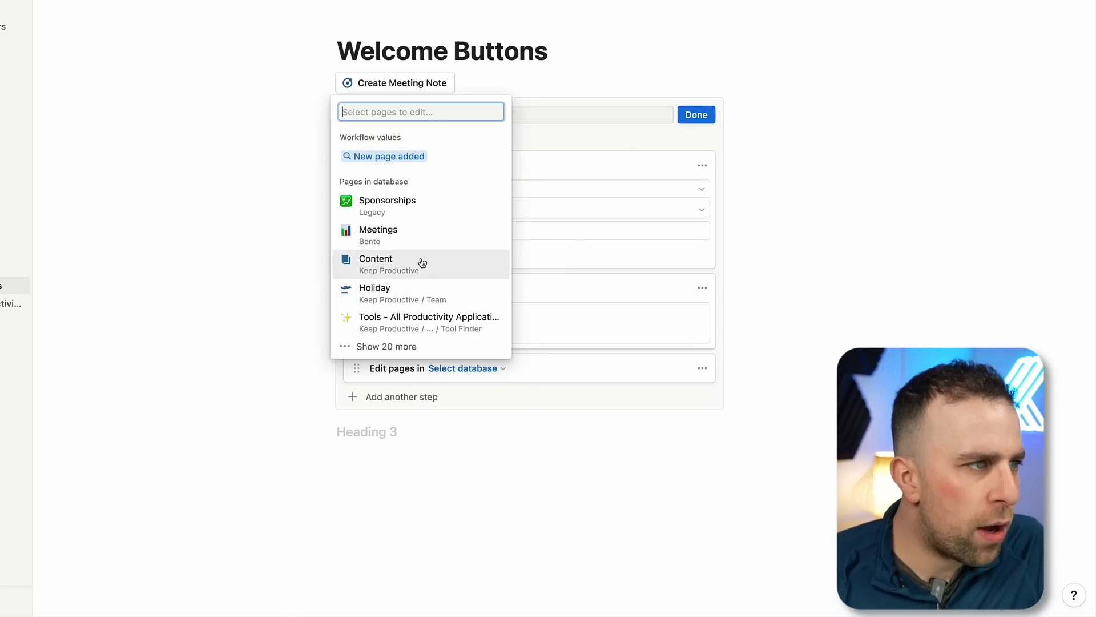
pyautogui.click(461, 159)
pyautogui.click(411, 398)
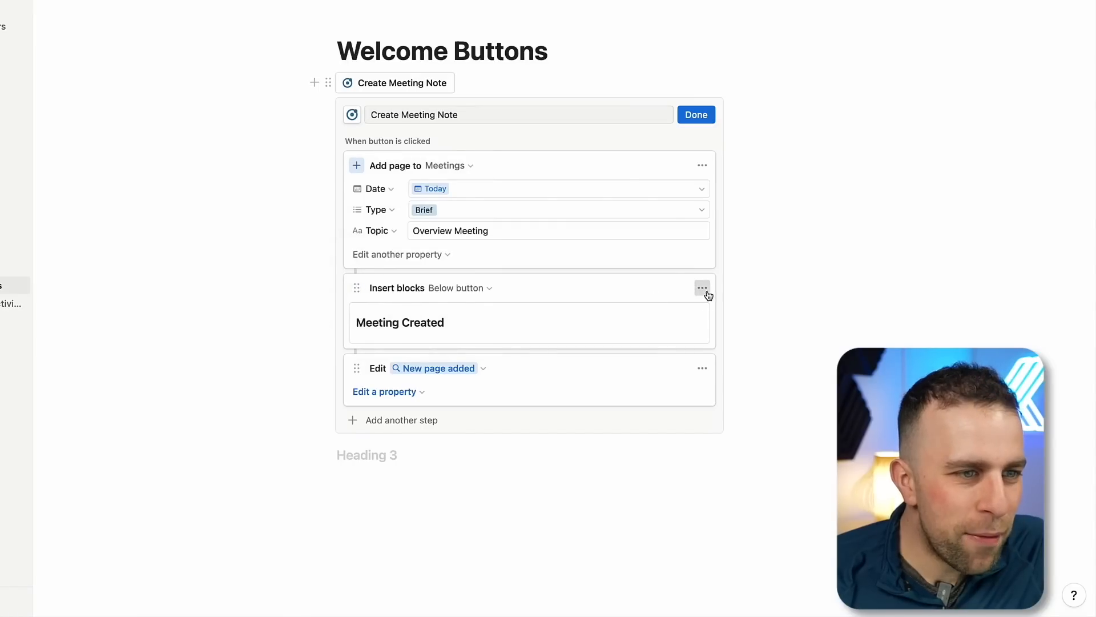
# Delete the Insert blocks step from the button.
pyautogui.click(703, 288)
pyautogui.click(683, 424)
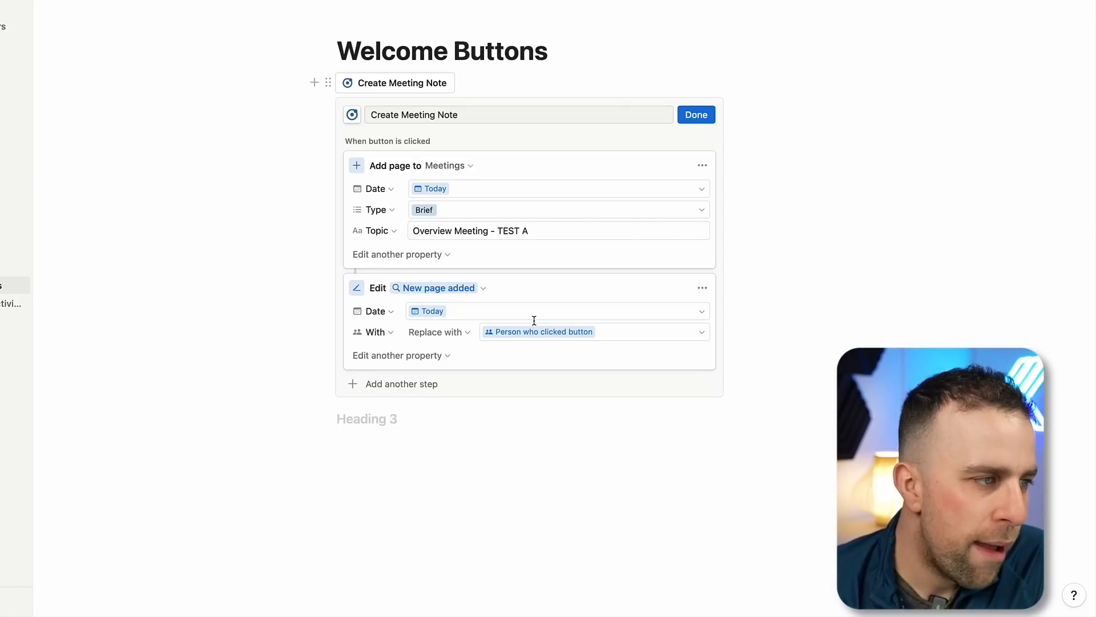
# Review which pages the edit step can target and which people the With property can be set to.
pyautogui.click(483, 287)
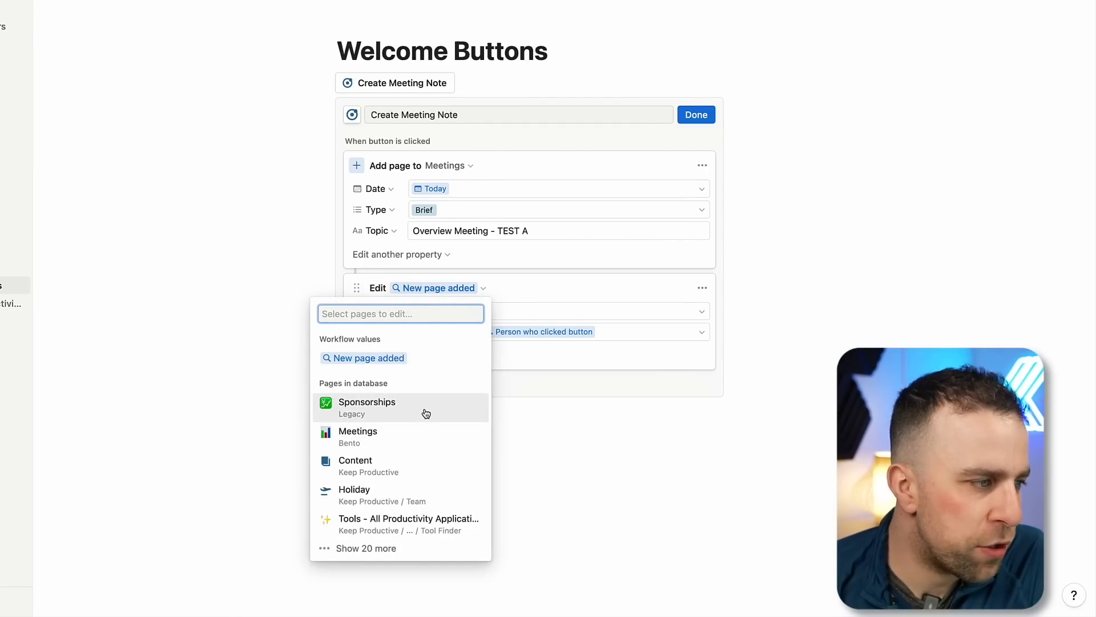
pyautogui.press('Escape')
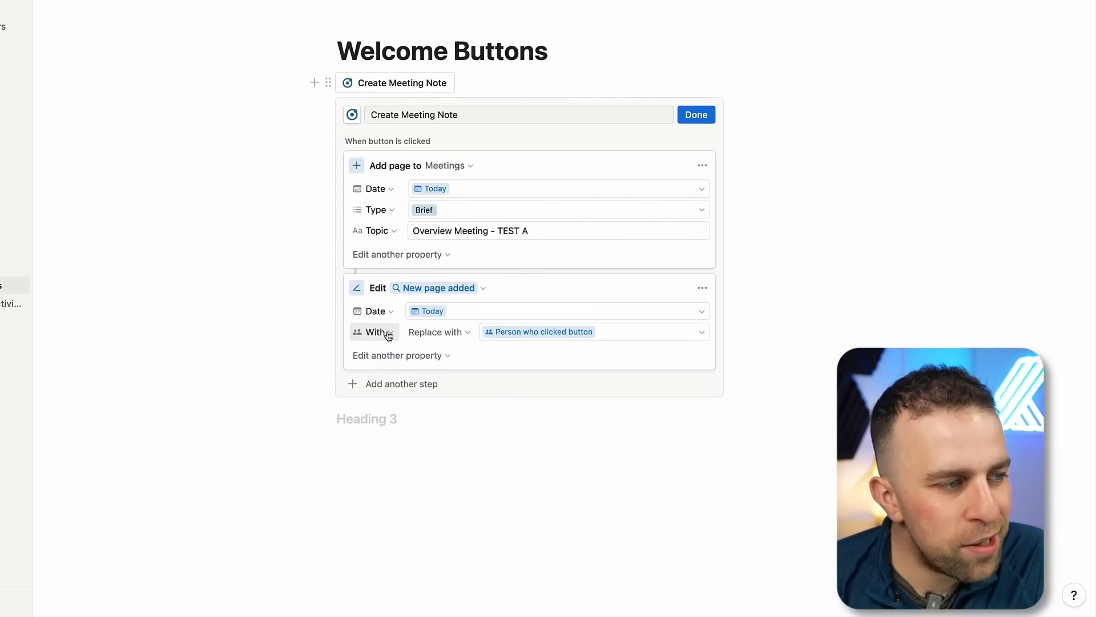
pyautogui.click(616, 335)
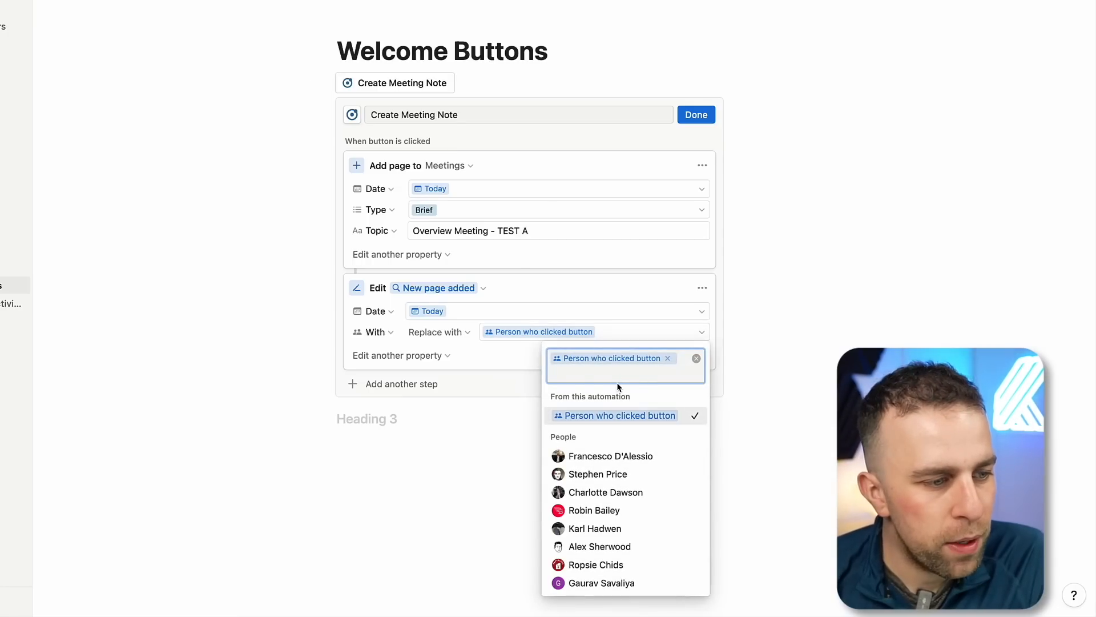
pyautogui.click(617, 314)
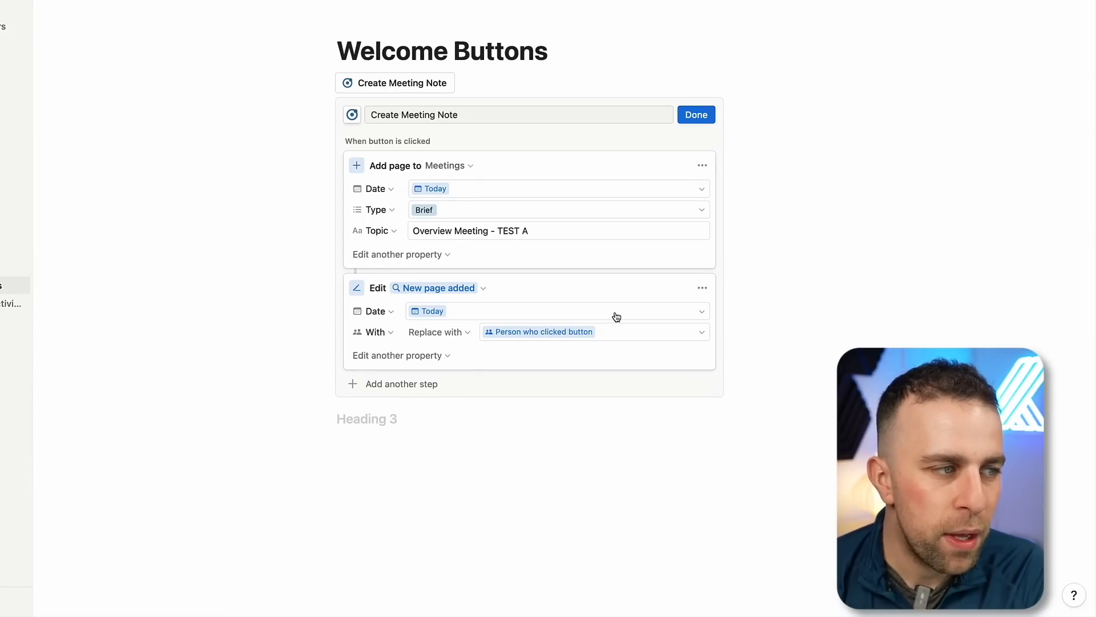
# Point the edit step at all pages in Sponsorships and replace their Status with Contract Issued.
pyautogui.click(483, 289)
pyautogui.click(411, 405)
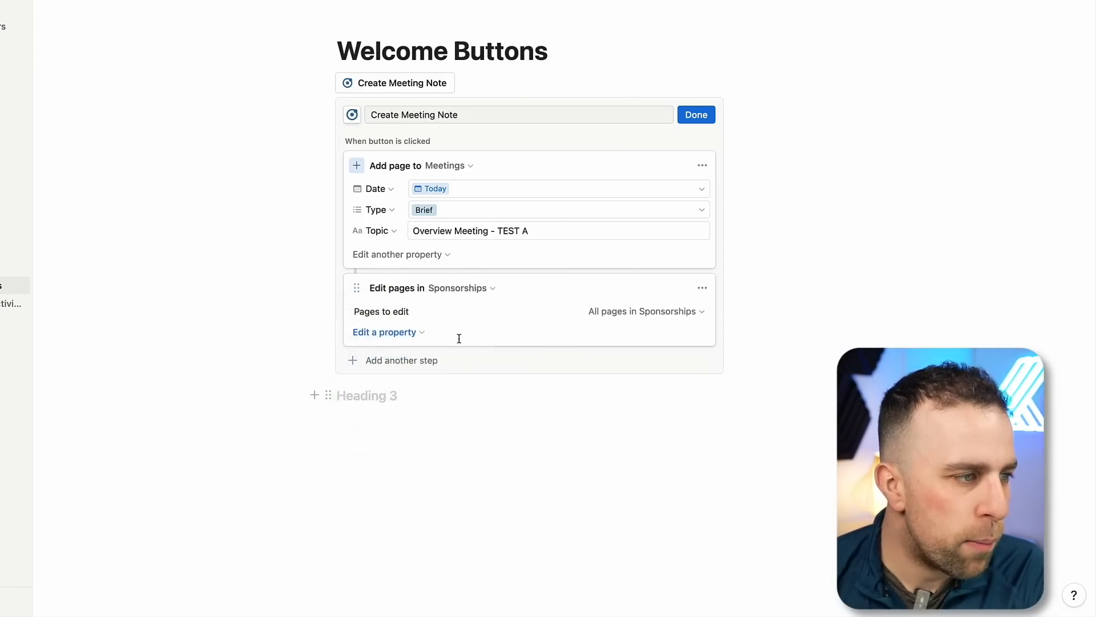
pyautogui.click(417, 333)
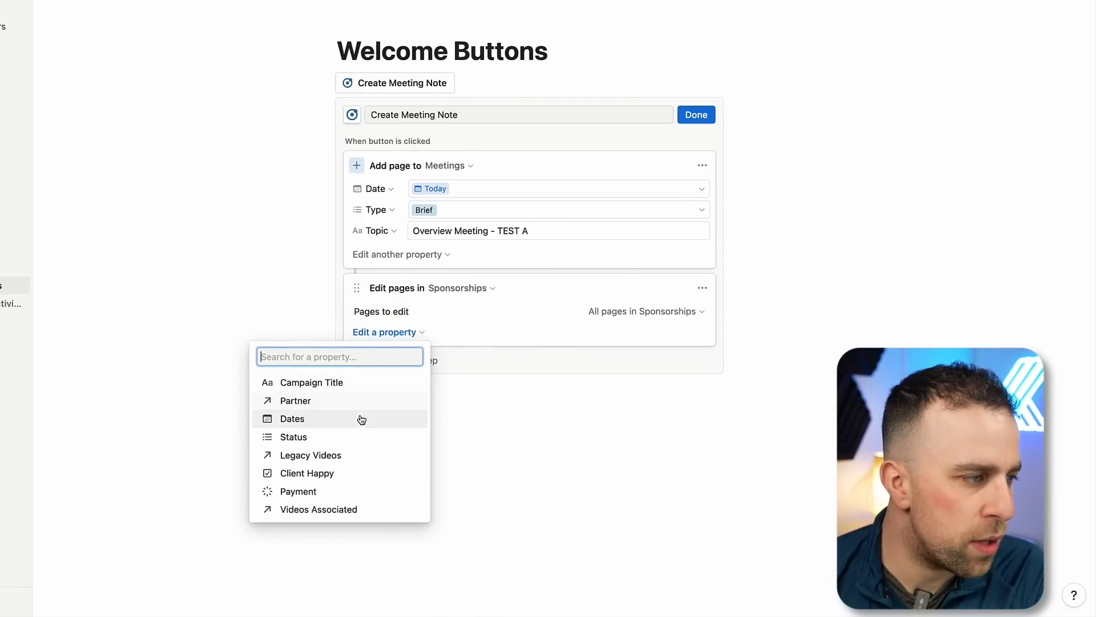
pyautogui.click(357, 437)
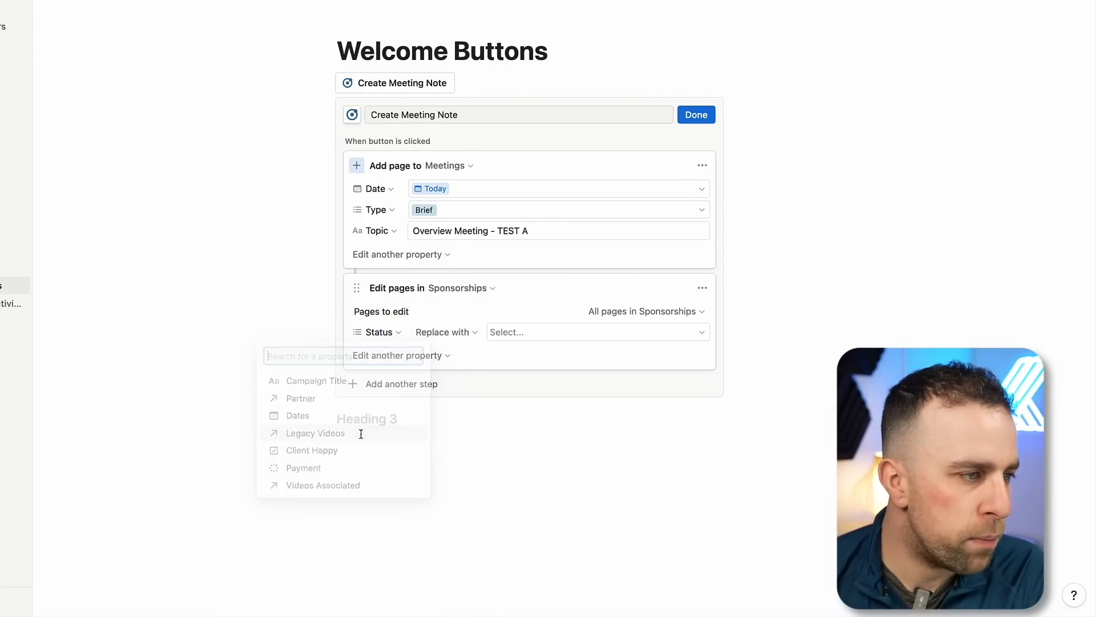
pyautogui.click(509, 331)
pyautogui.click(634, 455)
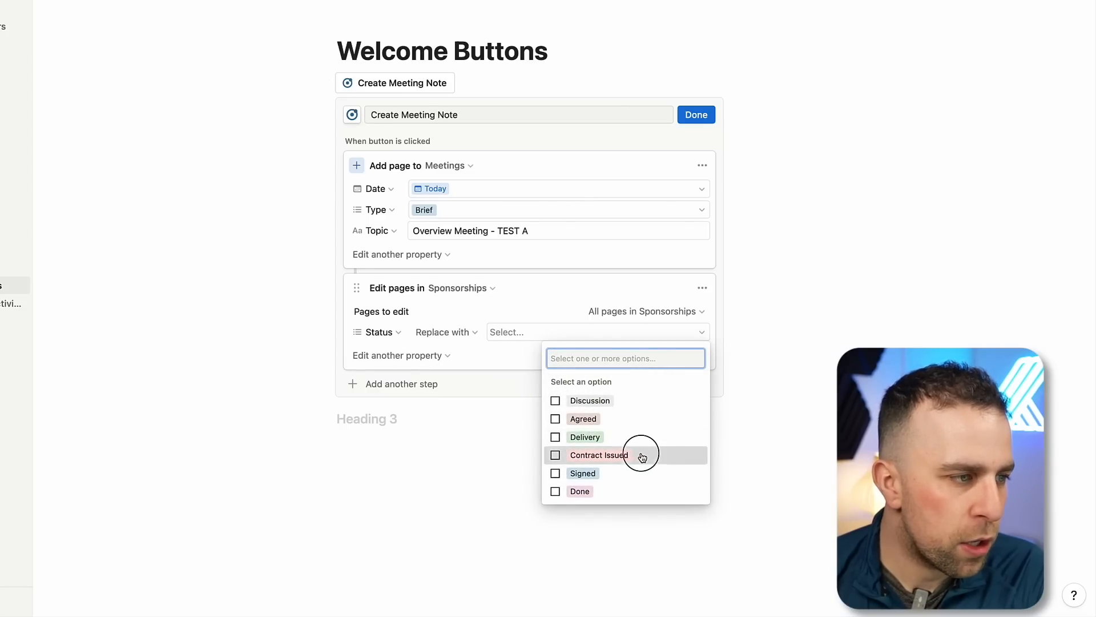
pyautogui.click(484, 440)
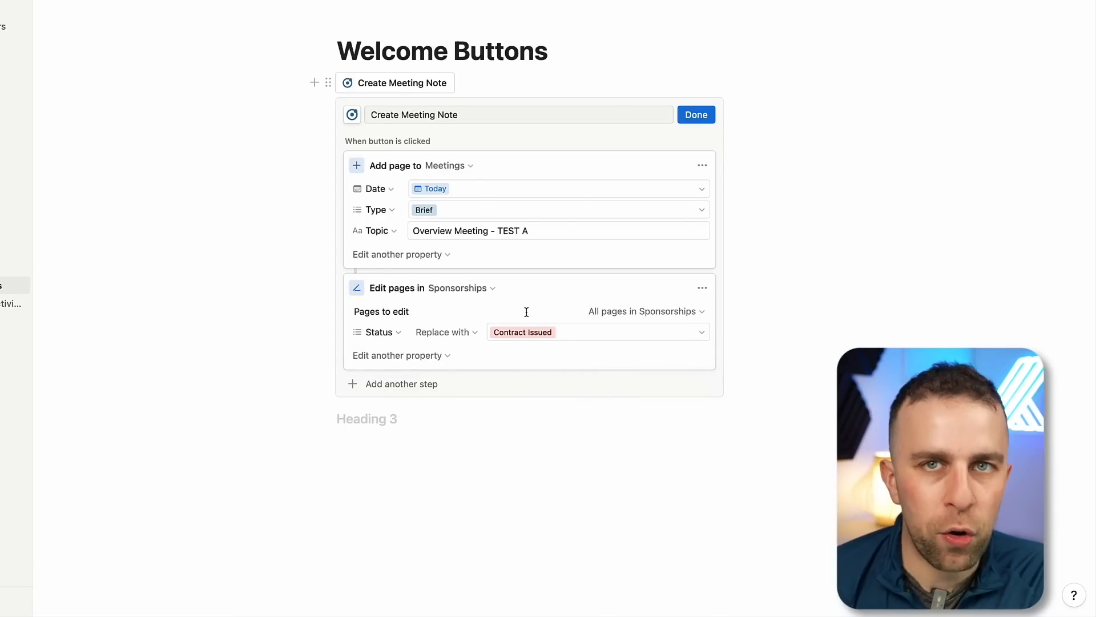
# Try to reorder the Add page and Edit pages steps within the button.
pyautogui.click(703, 288)
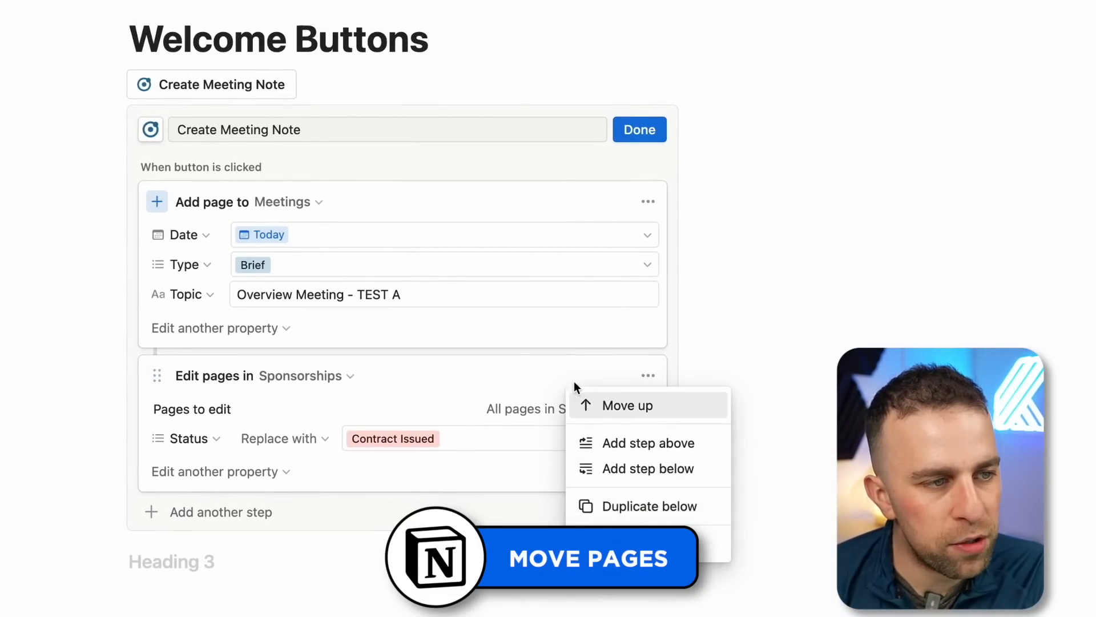
pyautogui.click(158, 371)
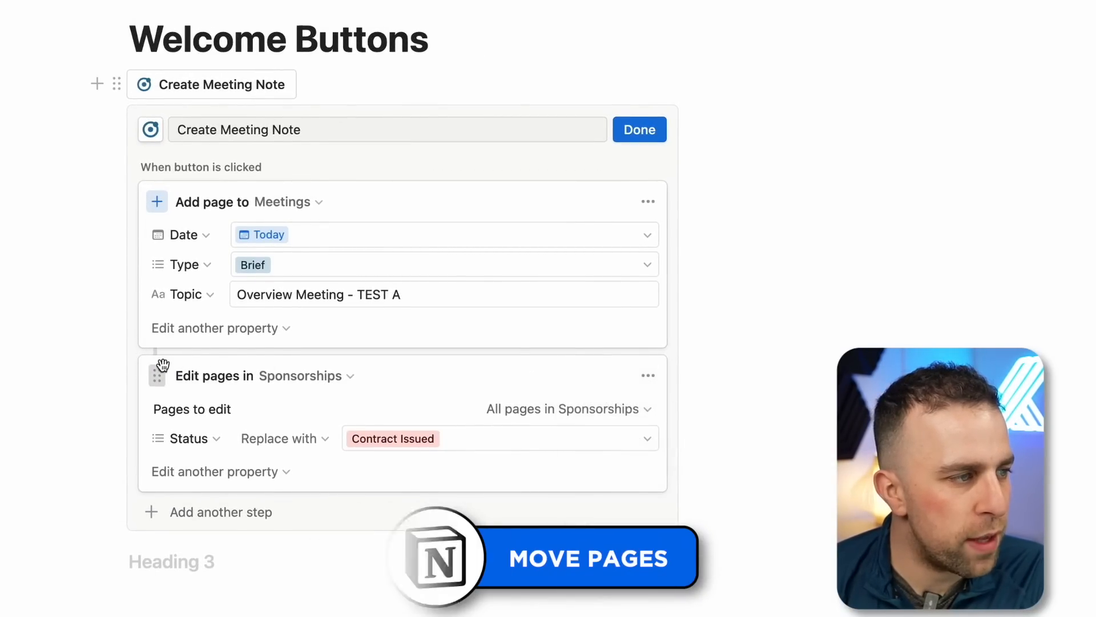
pyautogui.moveTo(162, 322); pyautogui.dragTo(167, 375)
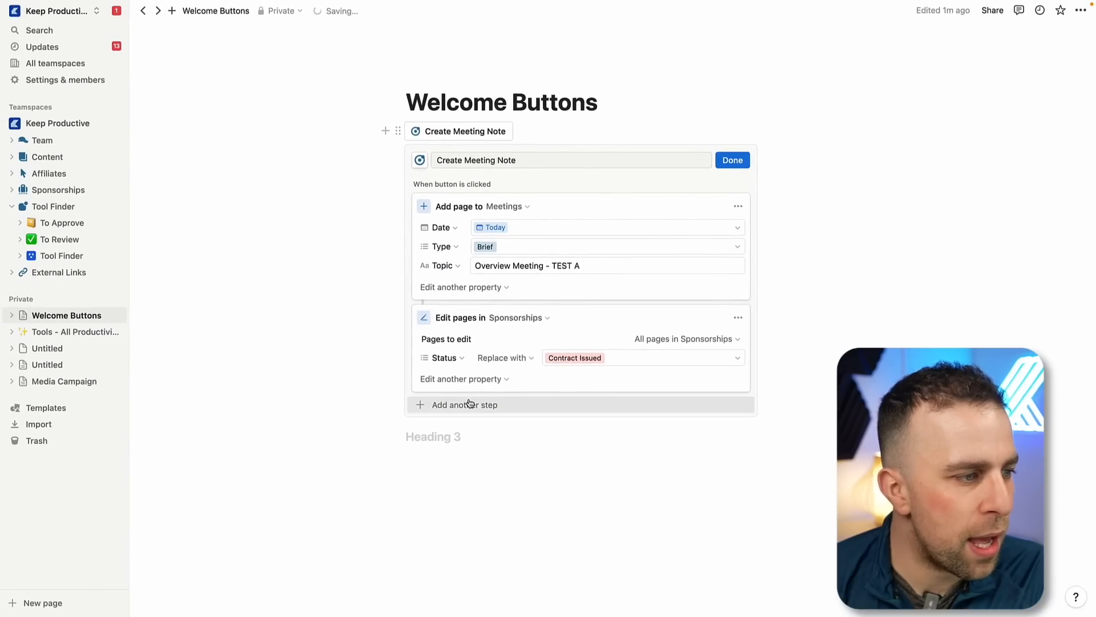
# Add a Show confirmation step after the Edit pages step in the Create Meeting Note button.
pyautogui.click(229, 512)
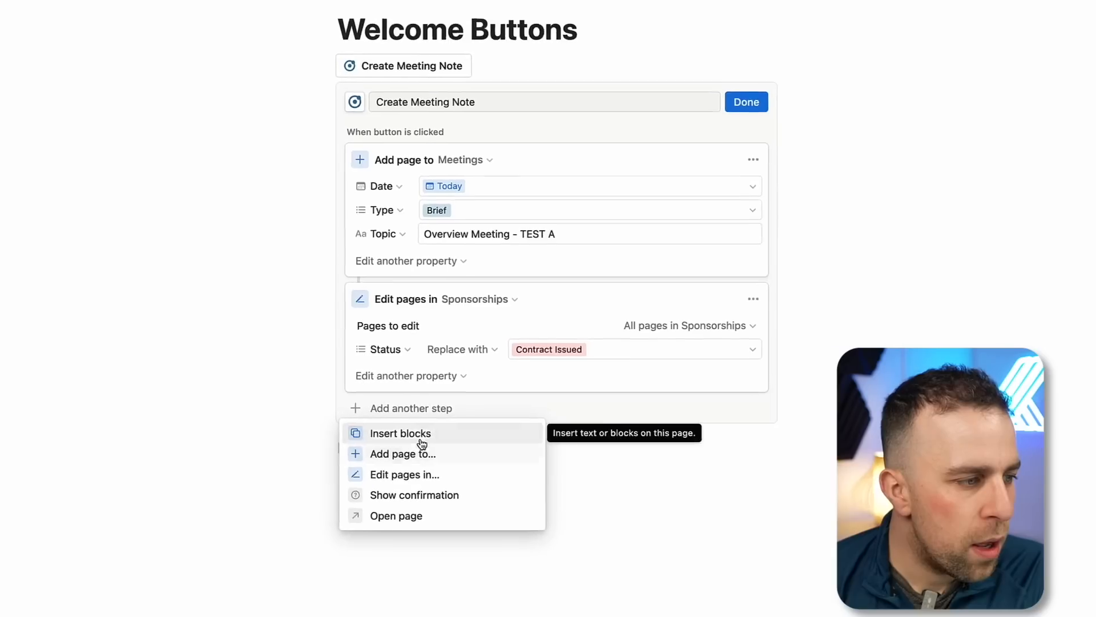
pyautogui.click(398, 447)
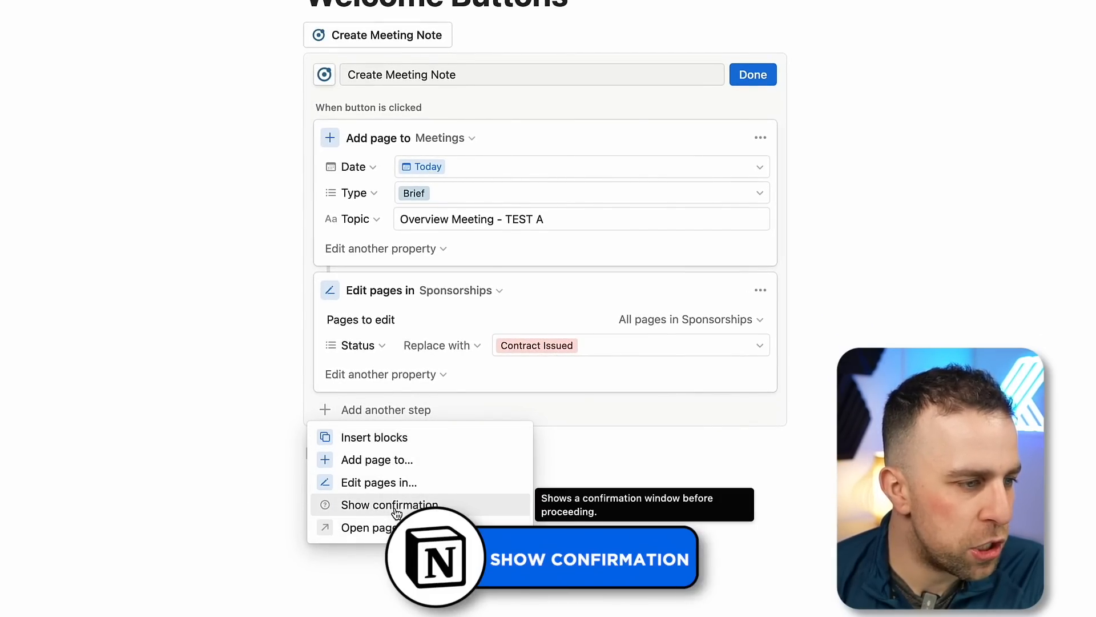
pyautogui.click(371, 505)
pyautogui.scroll(-2, 563, 491)
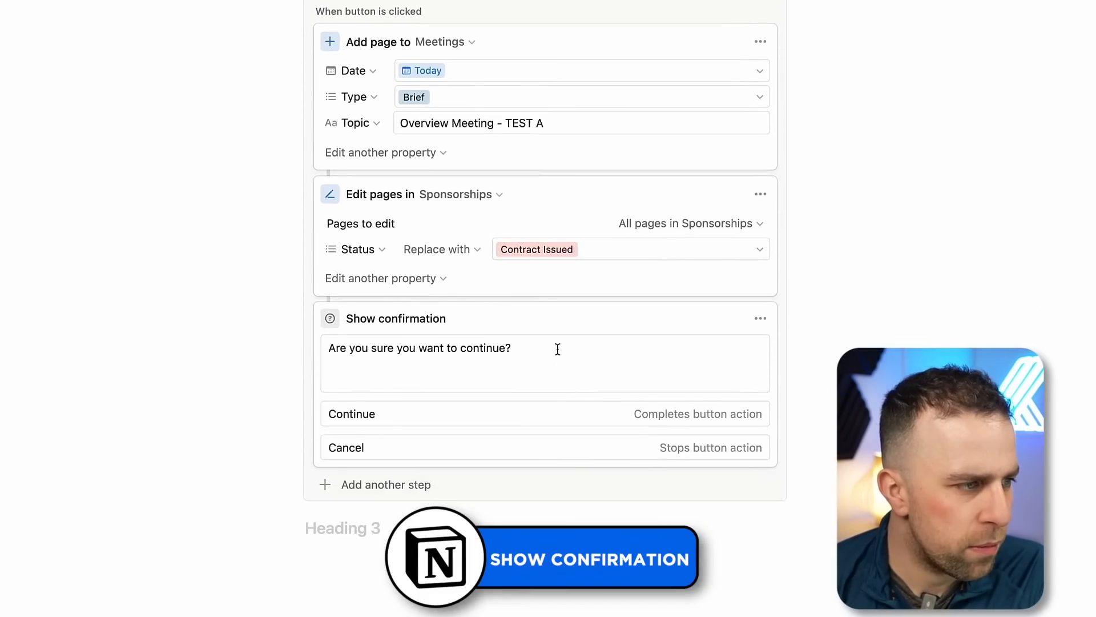
# Label the confirmation's continue option "Continue I'm sure", save the button, and test it by running it and cancelling the confirmation.
pyautogui.click(559, 420)
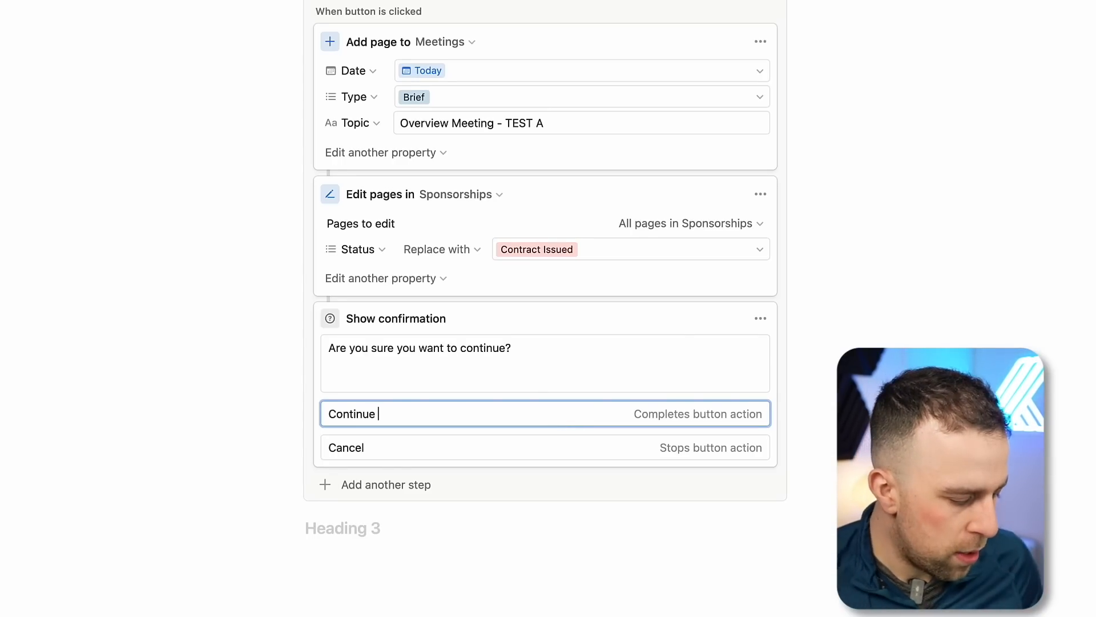
pyautogui.write("I'm sure")
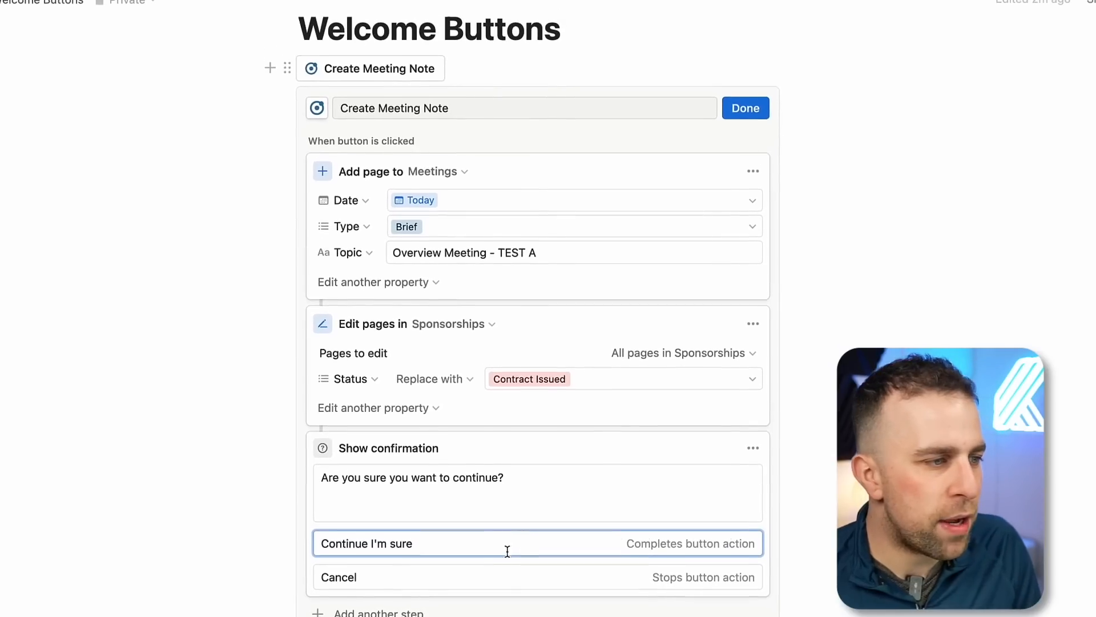
pyautogui.click(751, 27)
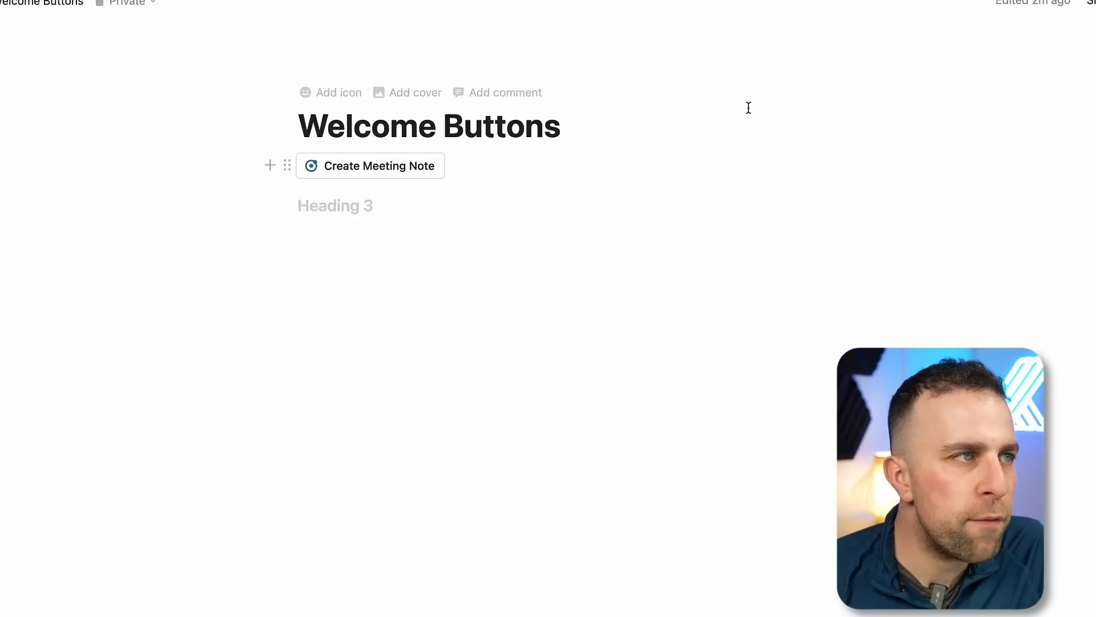
pyautogui.click(405, 170)
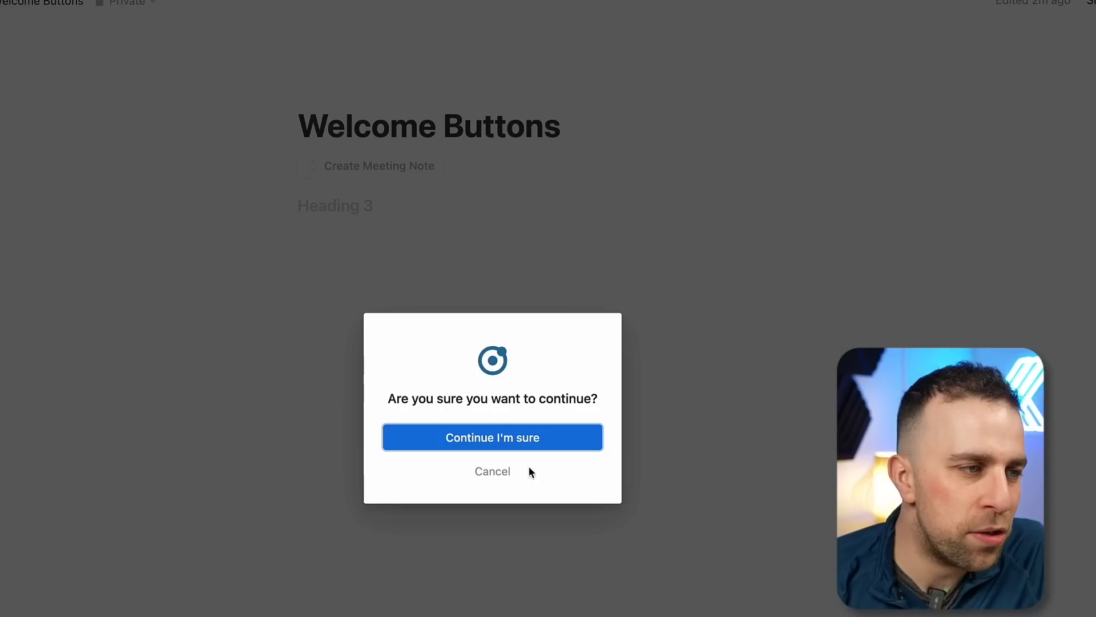
pyautogui.click(496, 473)
# Add the line "This will create a new page in Sponsorships and Meetings." to the confirmation message, then test the saved button and cancel.
pyautogui.click(457, 166)
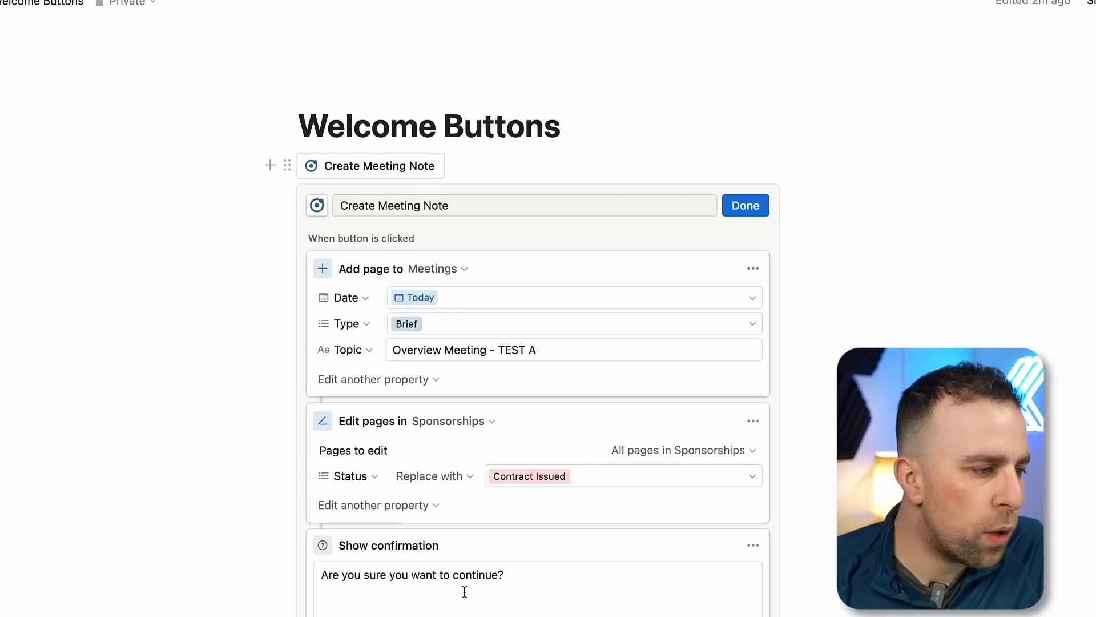
pyautogui.scroll(-1, 464, 591)
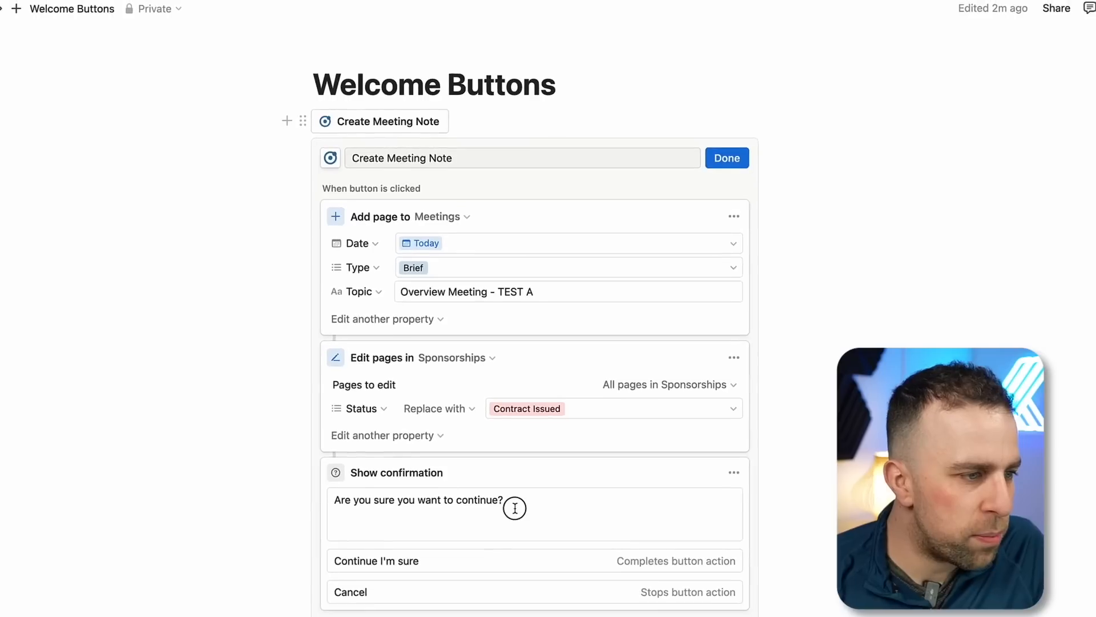
pyautogui.click(514, 507)
pyautogui.press('Return')
pyautogui.press('Return')
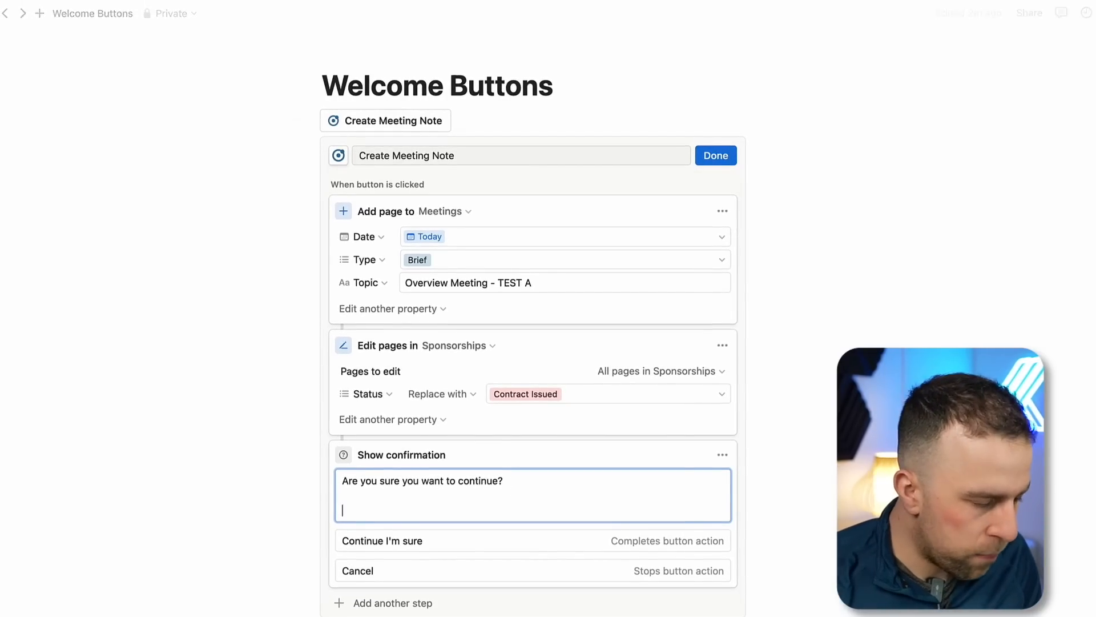
pyautogui.write('This will create a n')
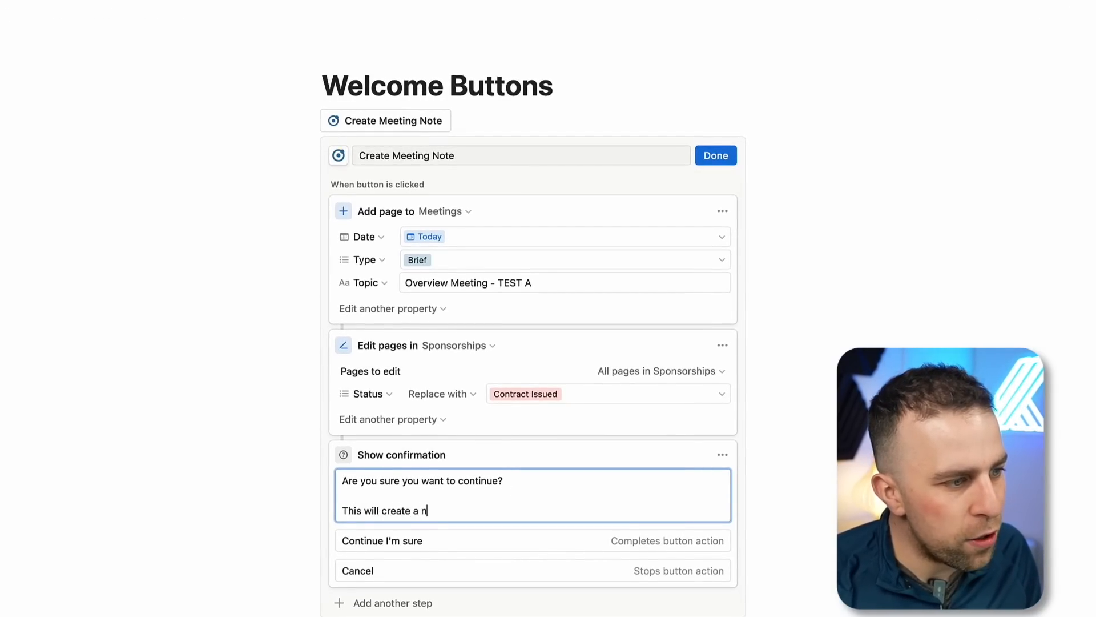
pyautogui.write('ew page in Spon')
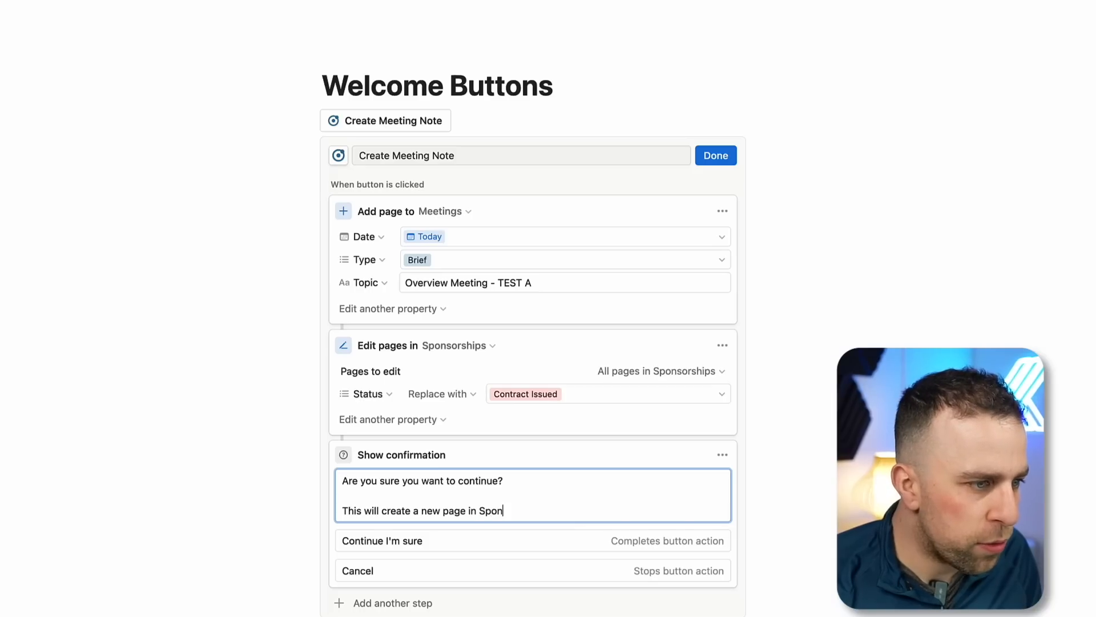
pyautogui.write('sorships and Meetings.')
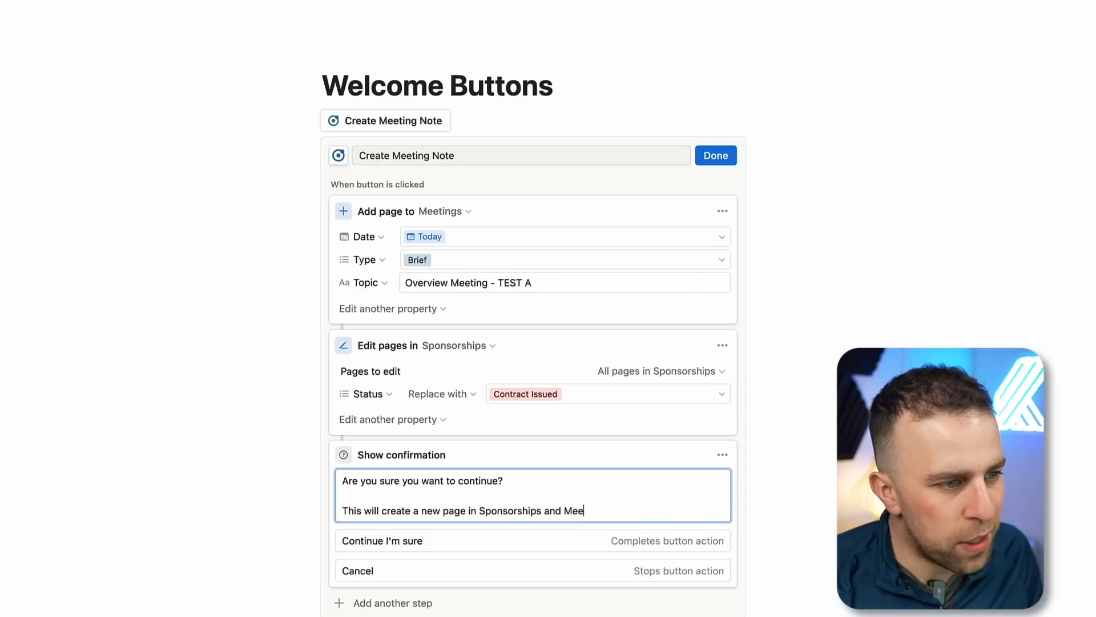
pyautogui.click(715, 155)
pyautogui.click(447, 163)
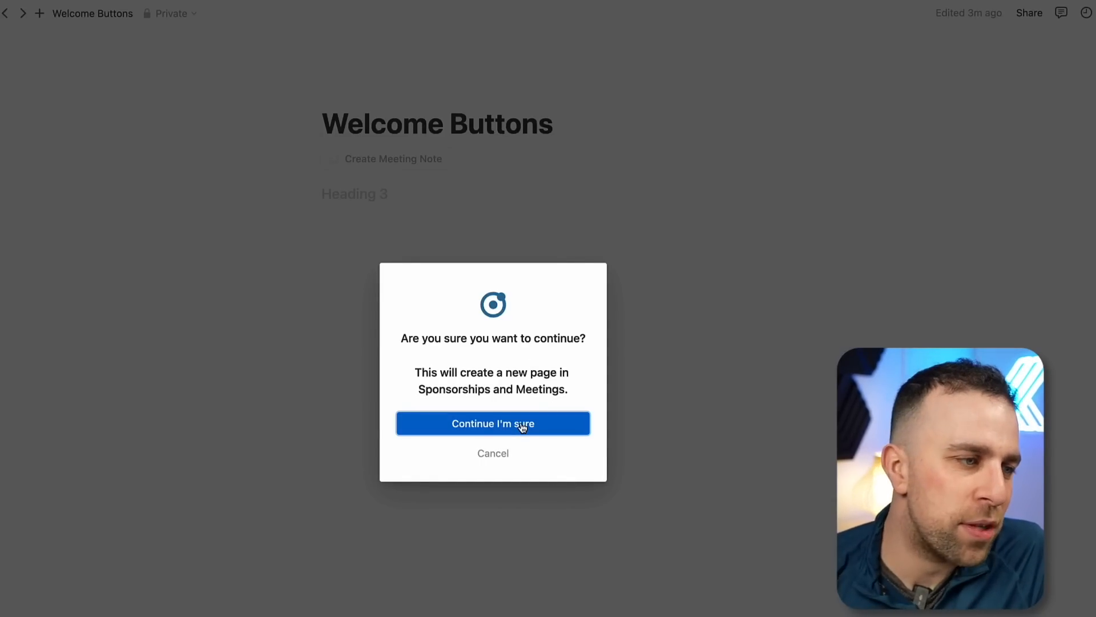
pyautogui.click(503, 454)
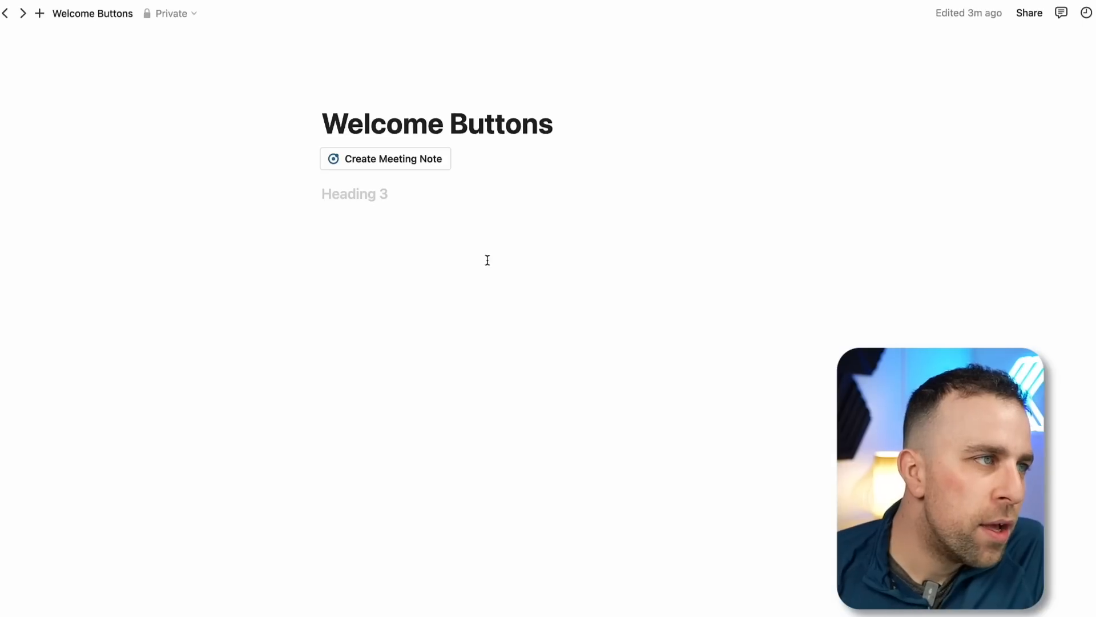
# Clear the heading format from the empty Heading 3 block below the button.
pyautogui.click(348, 192)
pyautogui.press('BackSpace')
pyautogui.click(463, 159)
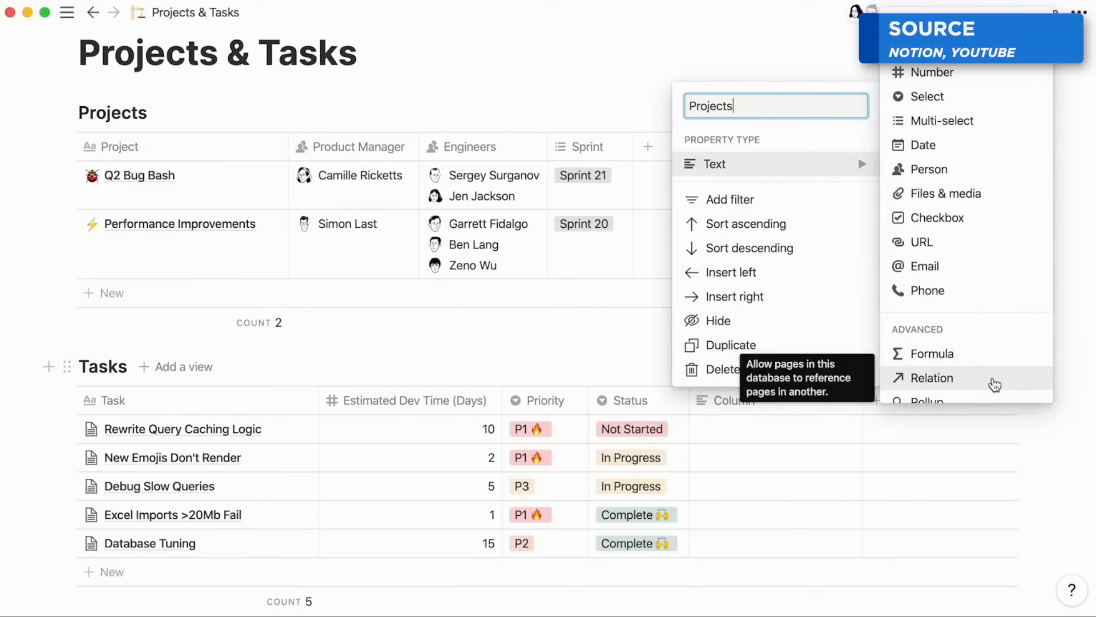
# Set the type of the Tasks table's new Projects property to Relation.
pyautogui.click(995, 385)
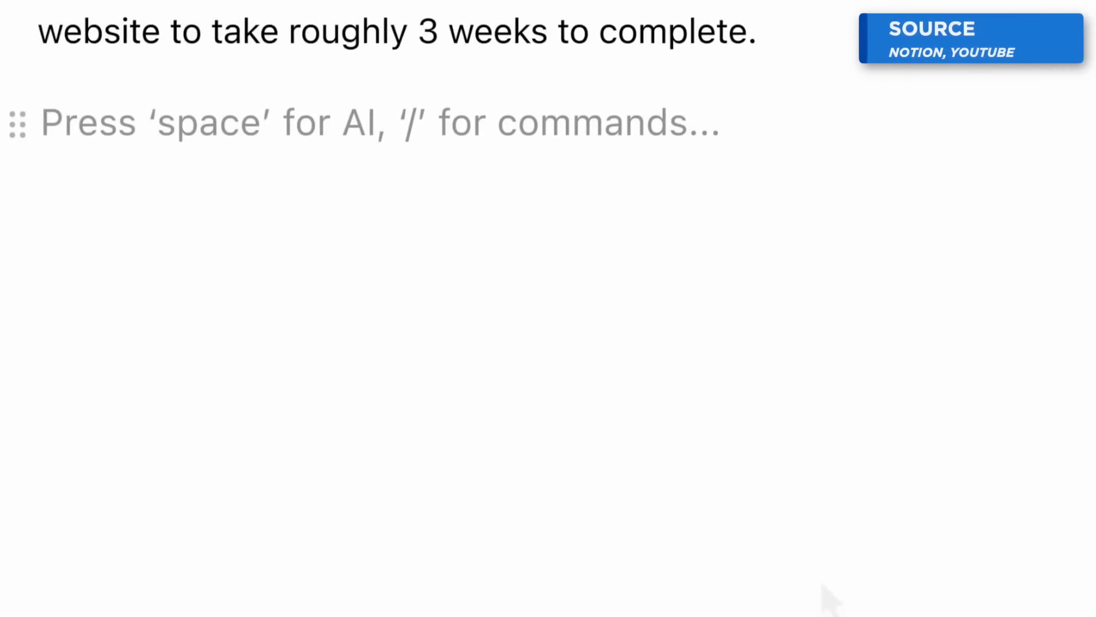
# Ask Notion AI to find action items from the page.
pyautogui.press('space')
pyautogui.click(451, 458)
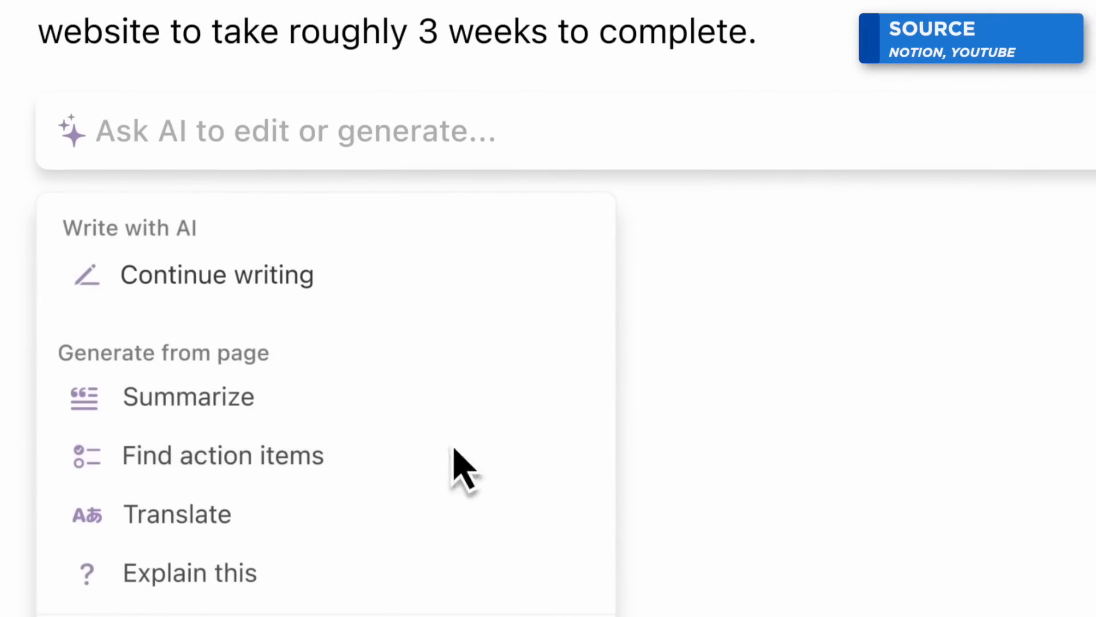